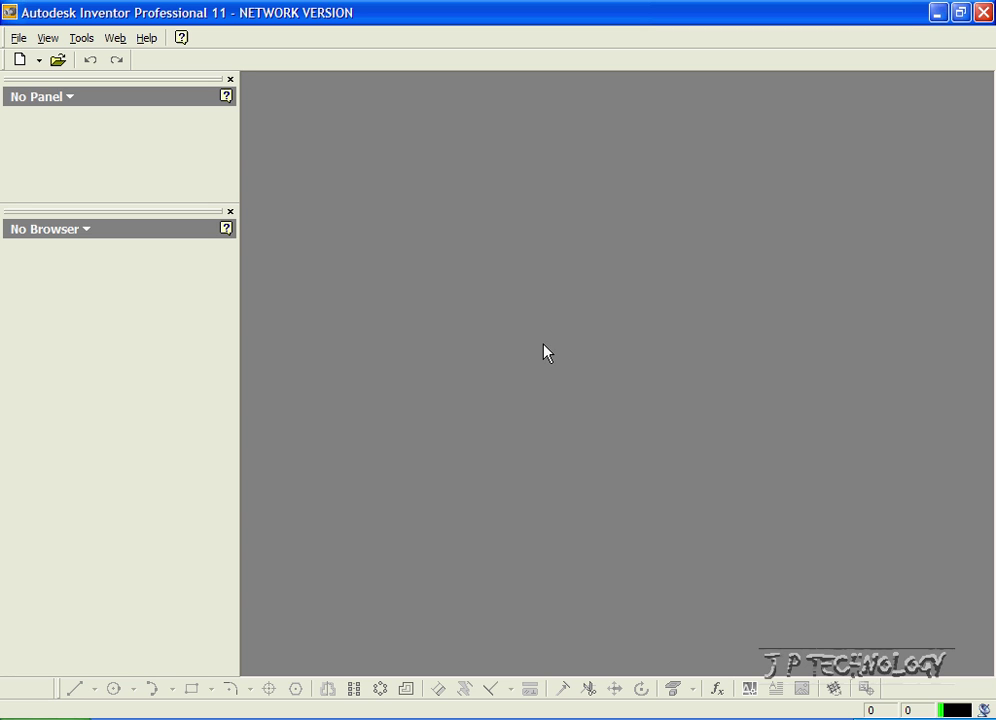
# Create a new part from the Standard.ipt template on the Default tab.
pyautogui.click(18, 38)
pyautogui.click(37, 64)
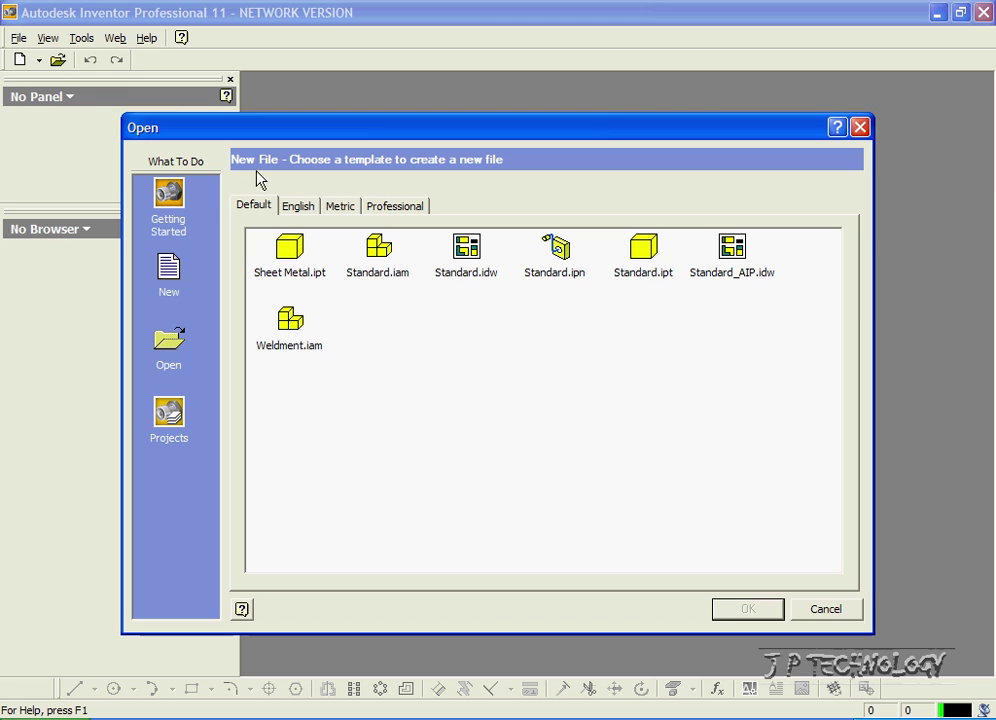
pyautogui.click(651, 258)
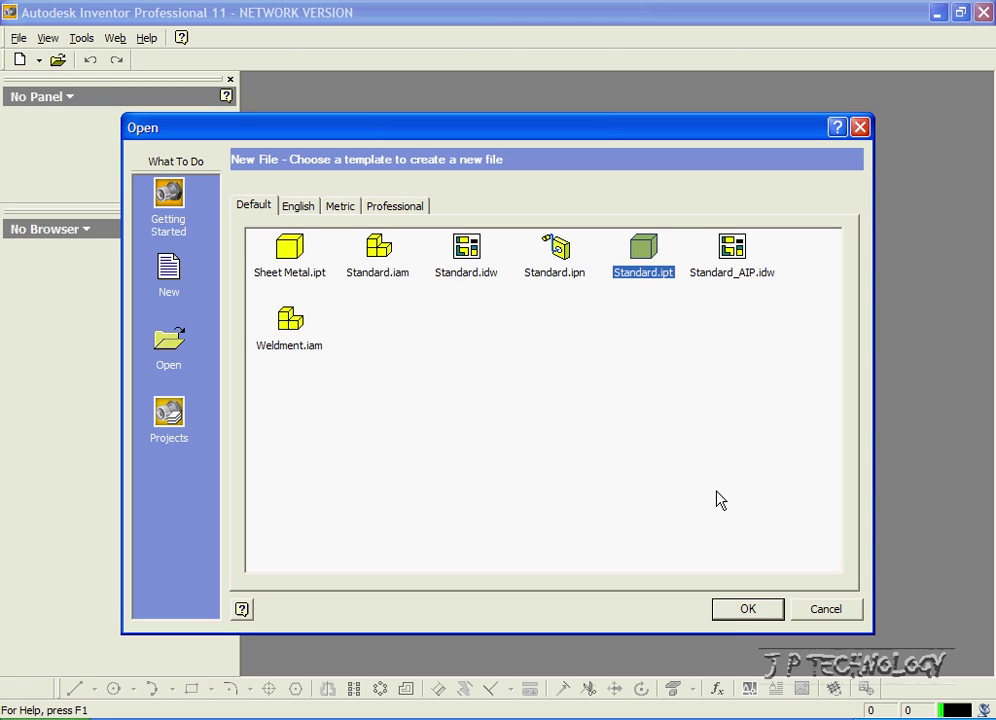
pyautogui.click(731, 612)
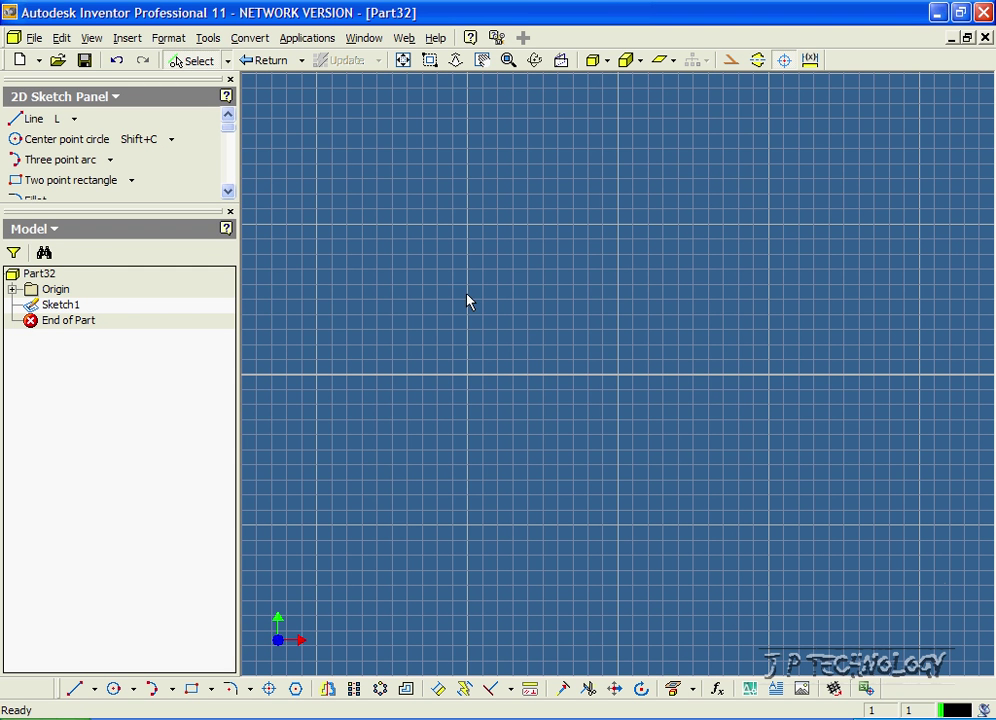
# Sketch a two-point rectangle and dimension its height to 50.
pyautogui.click(73, 186)
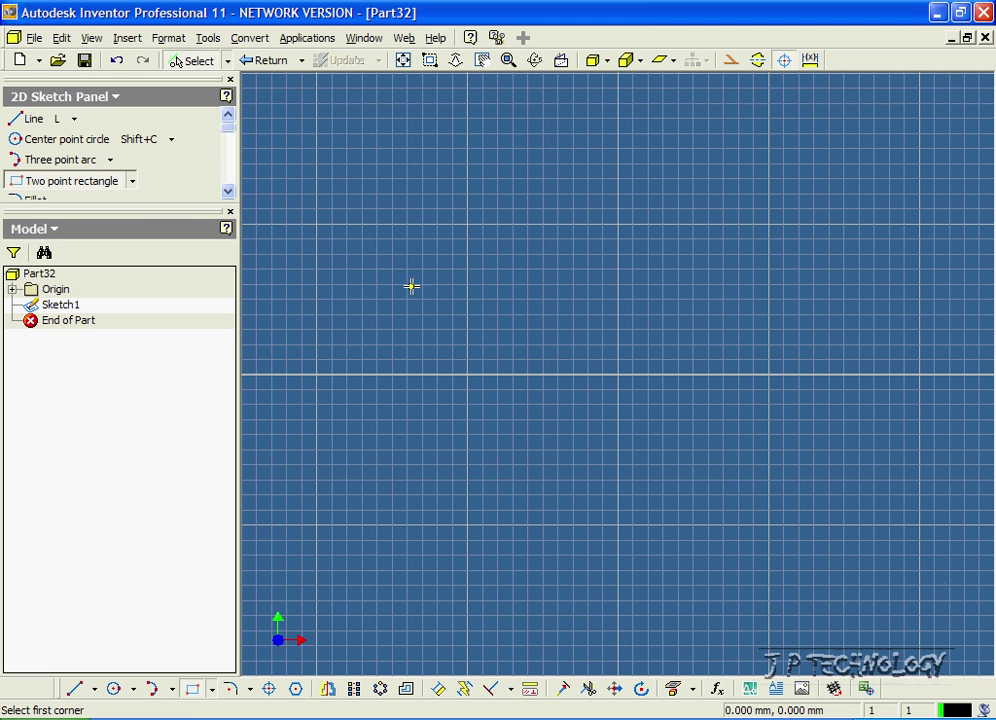
pyautogui.click(480, 301)
pyautogui.click(751, 428)
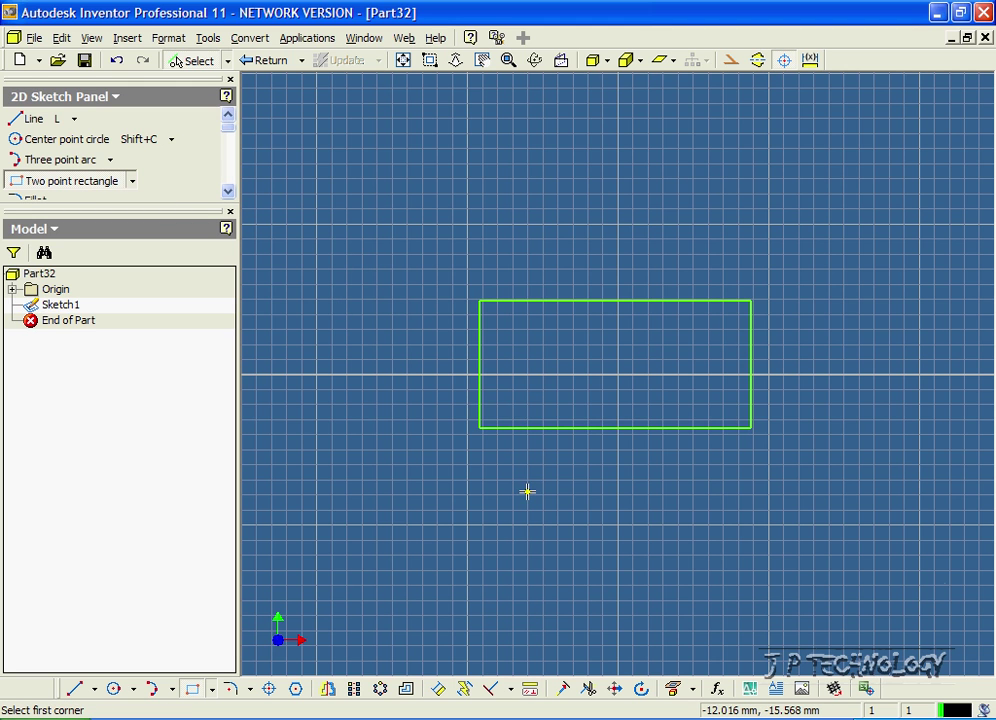
pyautogui.click(440, 689)
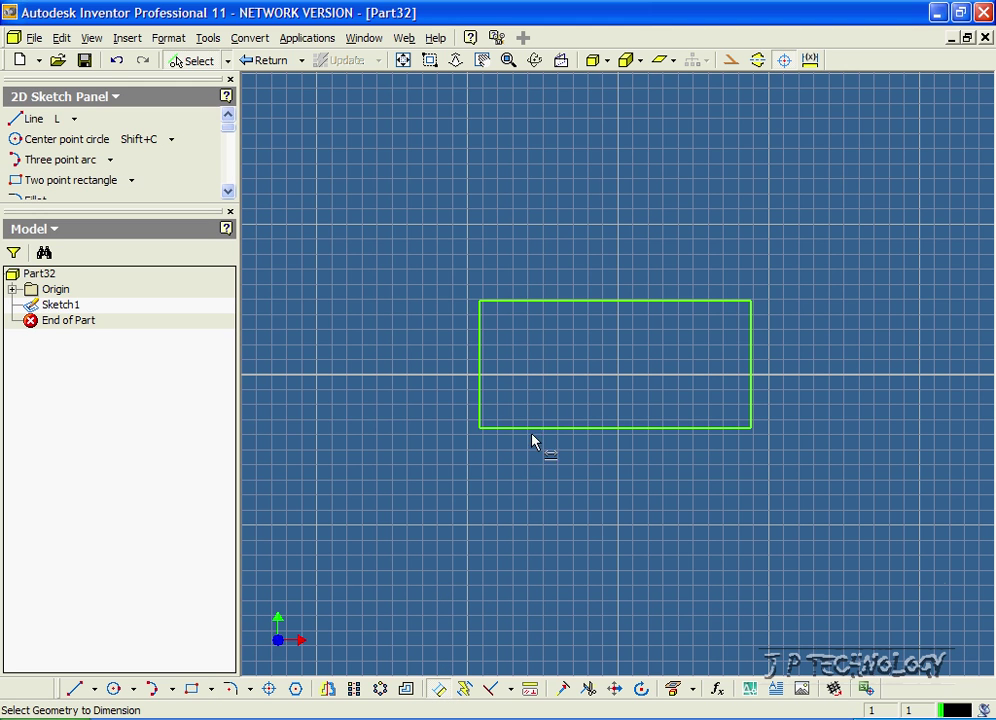
pyautogui.click(482, 380)
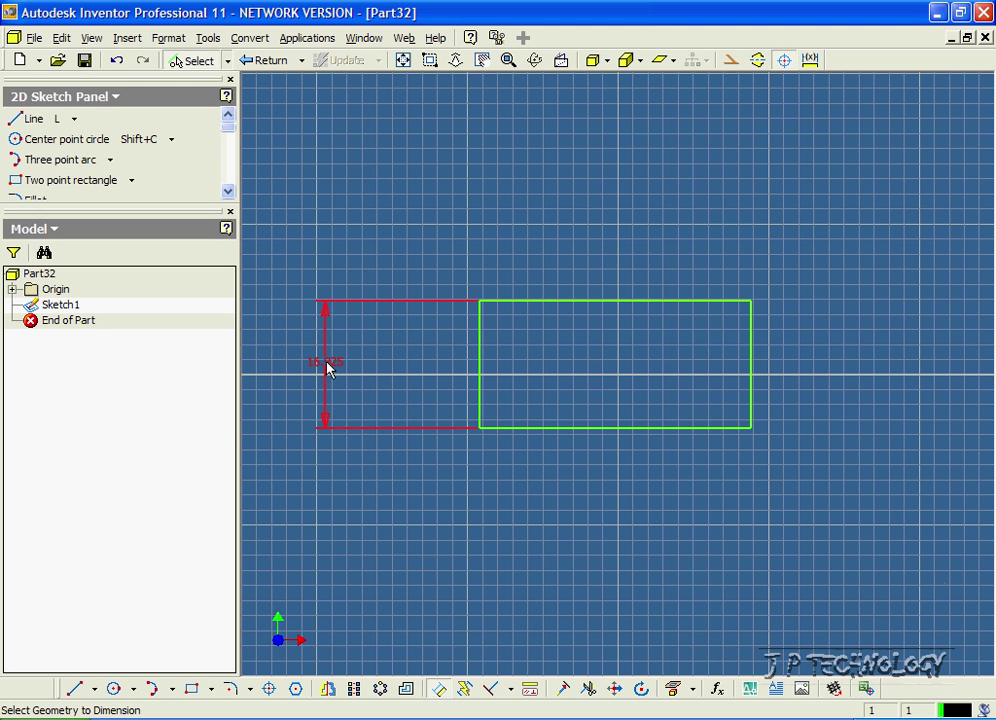
pyautogui.click(328, 366)
pyautogui.write('50')
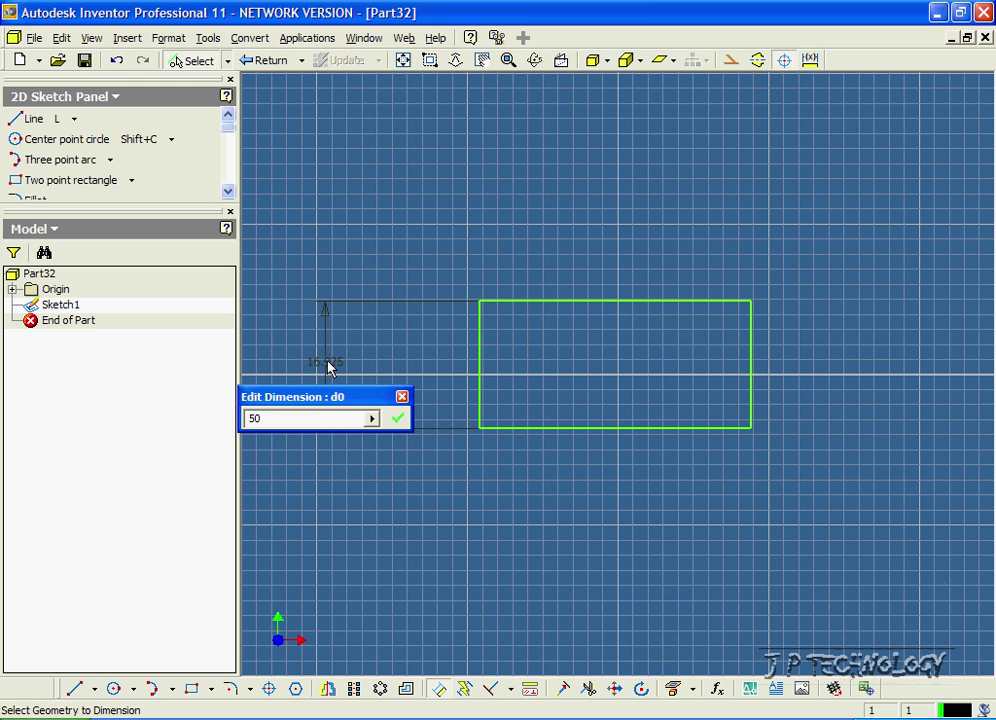
pyautogui.press('Return')
# Dimension the rectangle's width to 200, finish the sketch and preview a 10 mm extrusion.
pyautogui.click(562, 429)
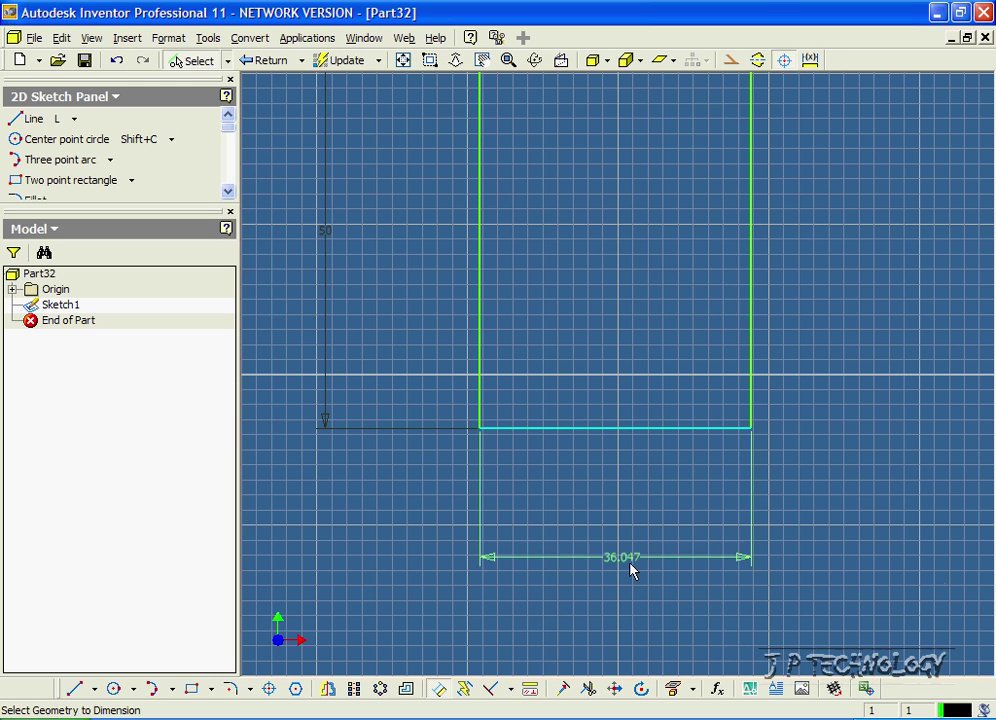
pyautogui.click(659, 592)
pyautogui.write('200')
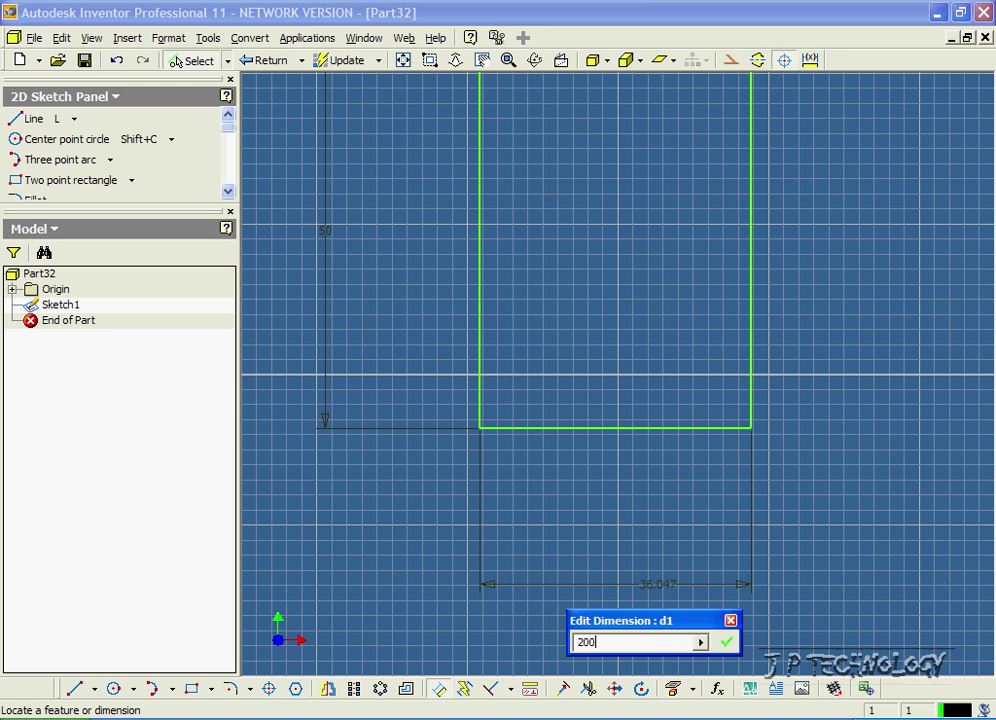
pyautogui.press('Return')
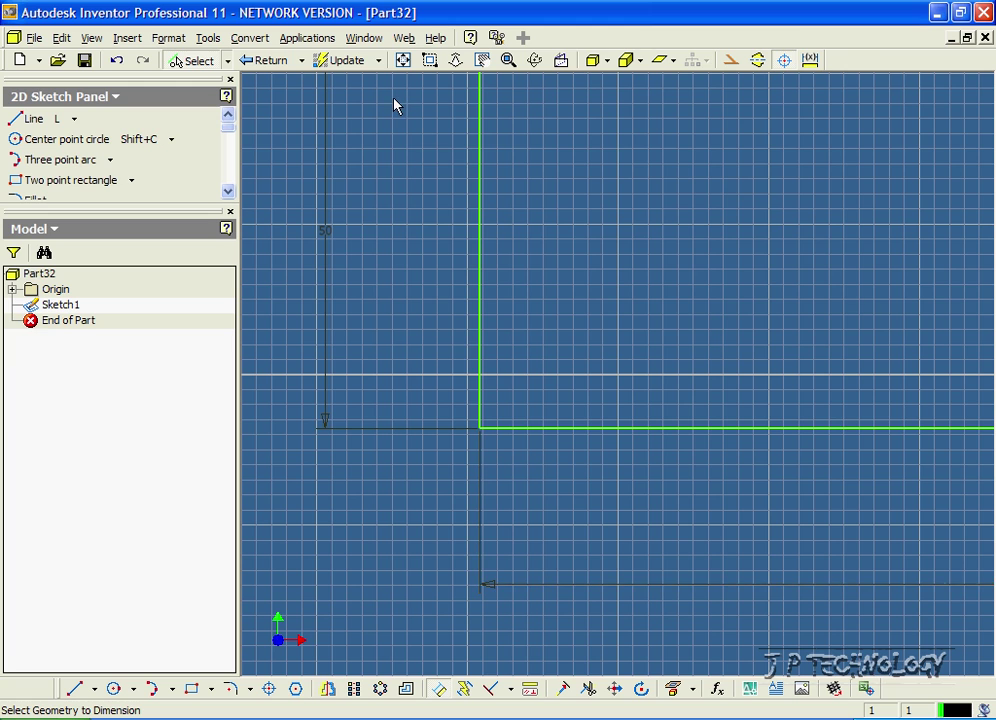
pyautogui.click(268, 61)
pyautogui.click(60, 120)
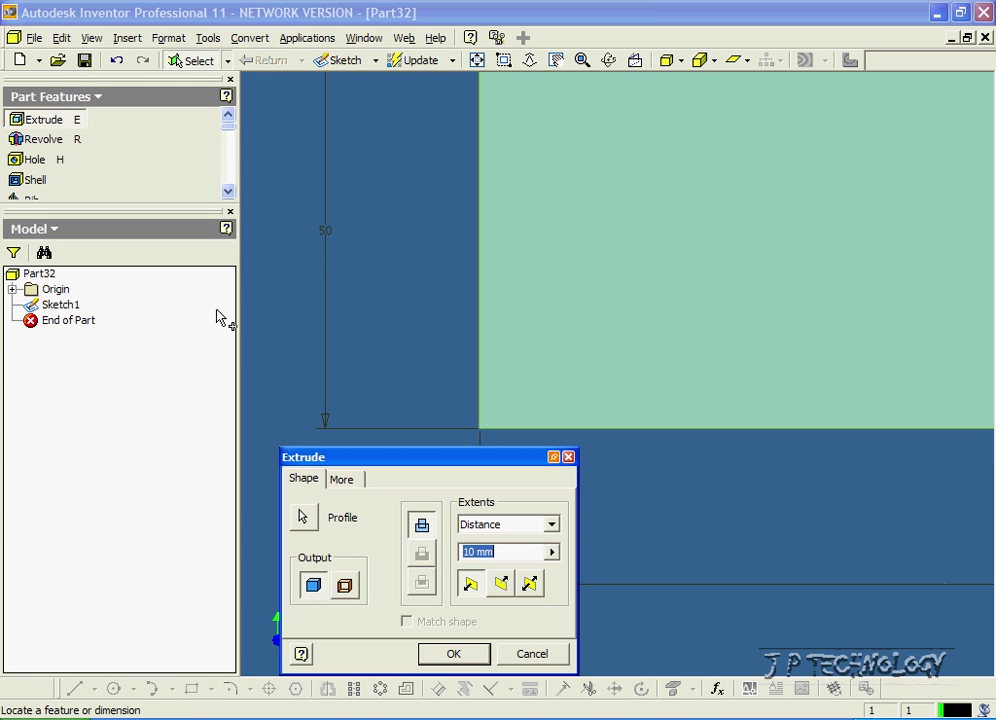
# Extrude the rectangle 10 mm into a solid plate and select its front face.
pyautogui.click(446, 656)
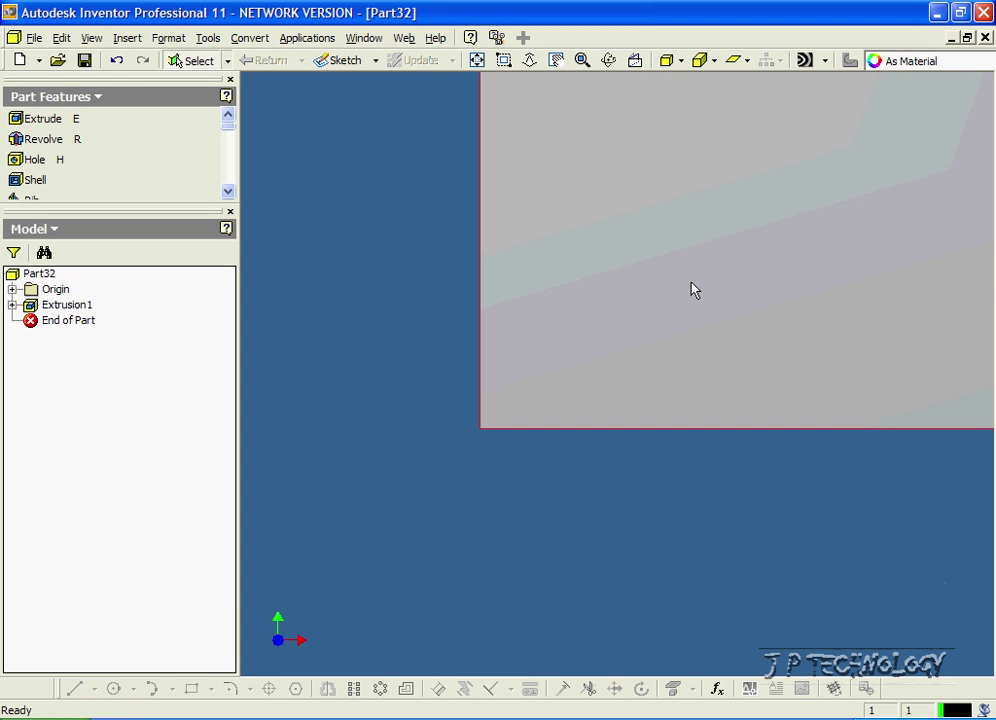
pyautogui.press('Home')
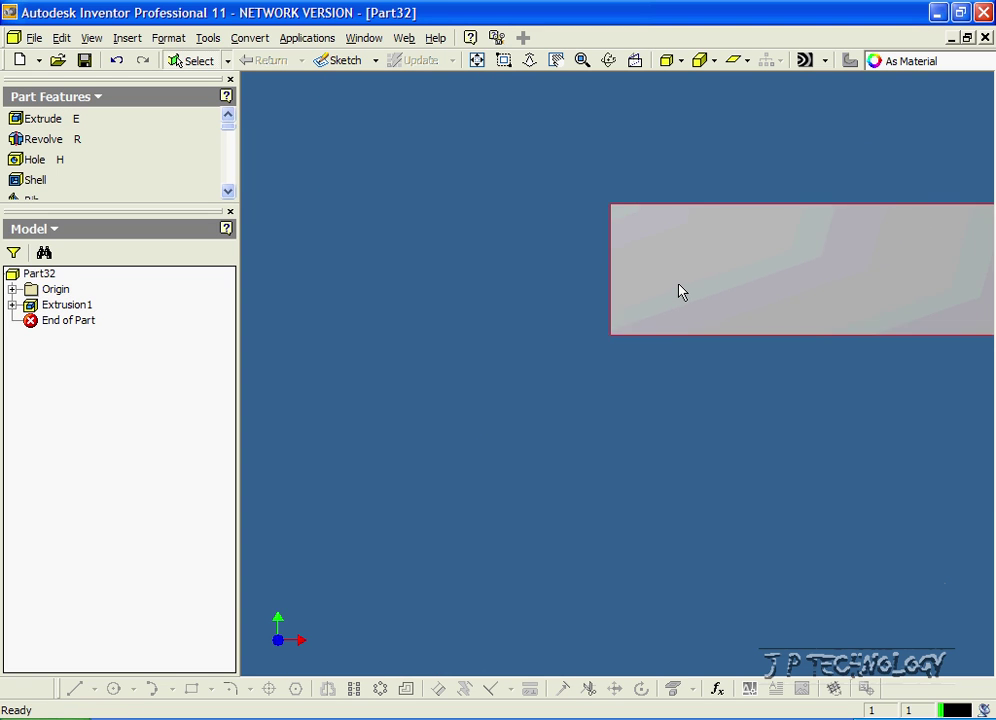
pyautogui.middleClick(678, 291)
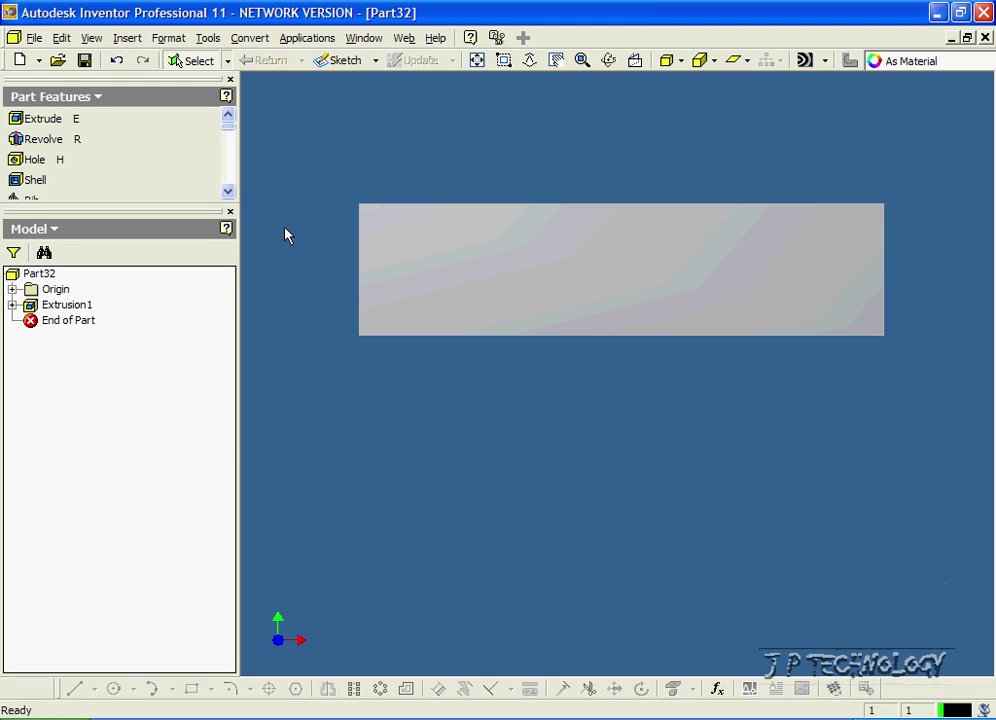
pyautogui.click(566, 290)
# Start a sketch on the plate face and draw a Ø10 circle near its upper-left corner.
pyautogui.click(352, 64)
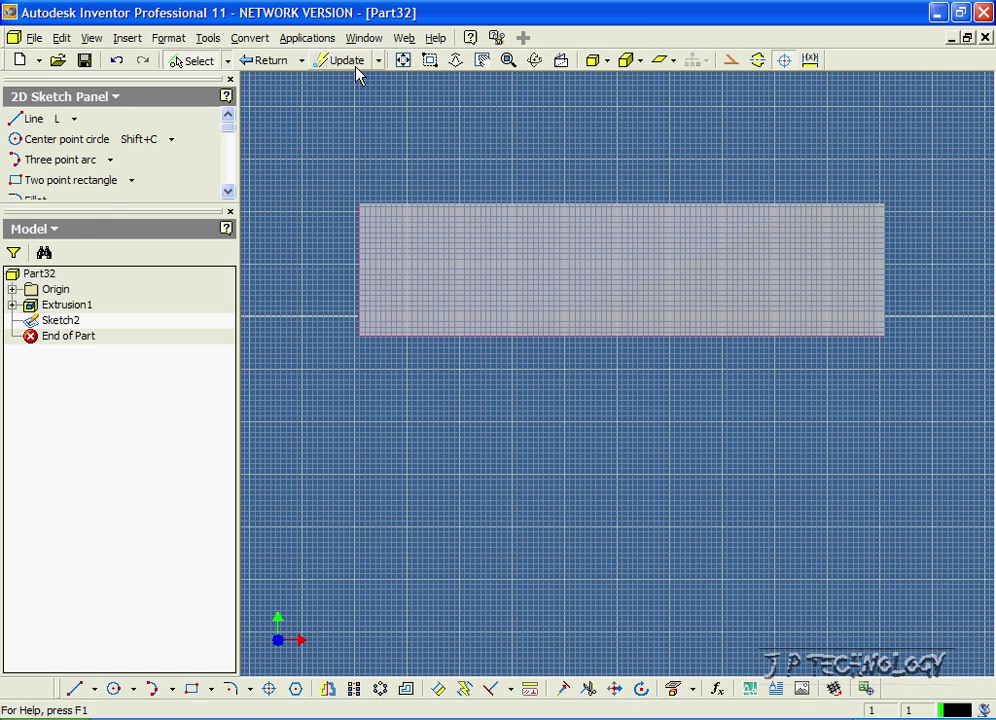
pyautogui.click(102, 142)
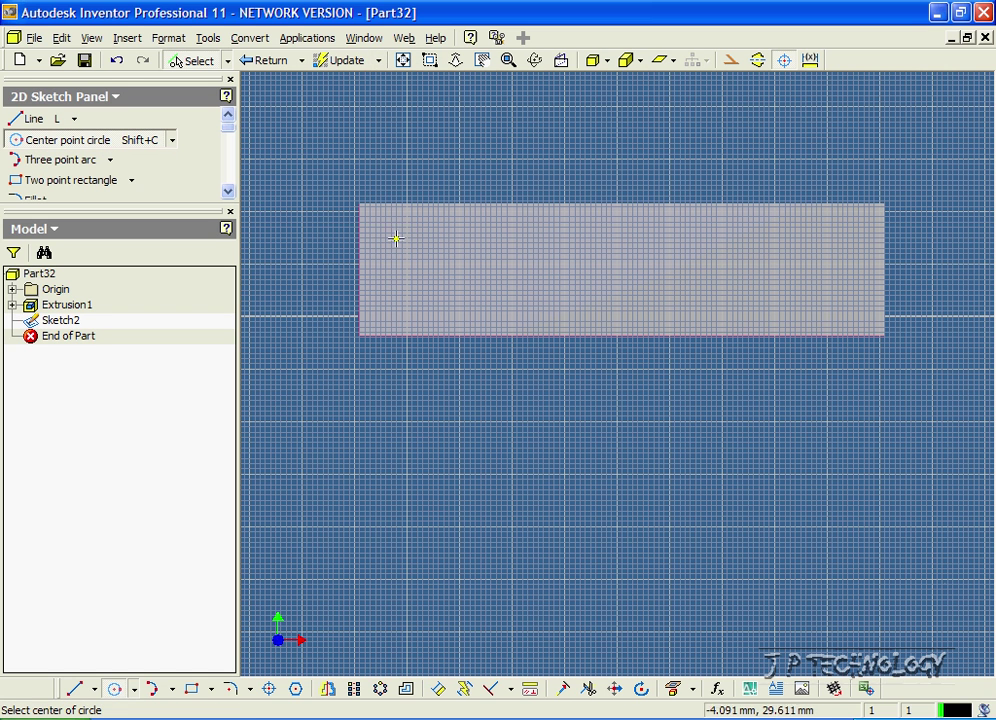
pyautogui.click(381, 228)
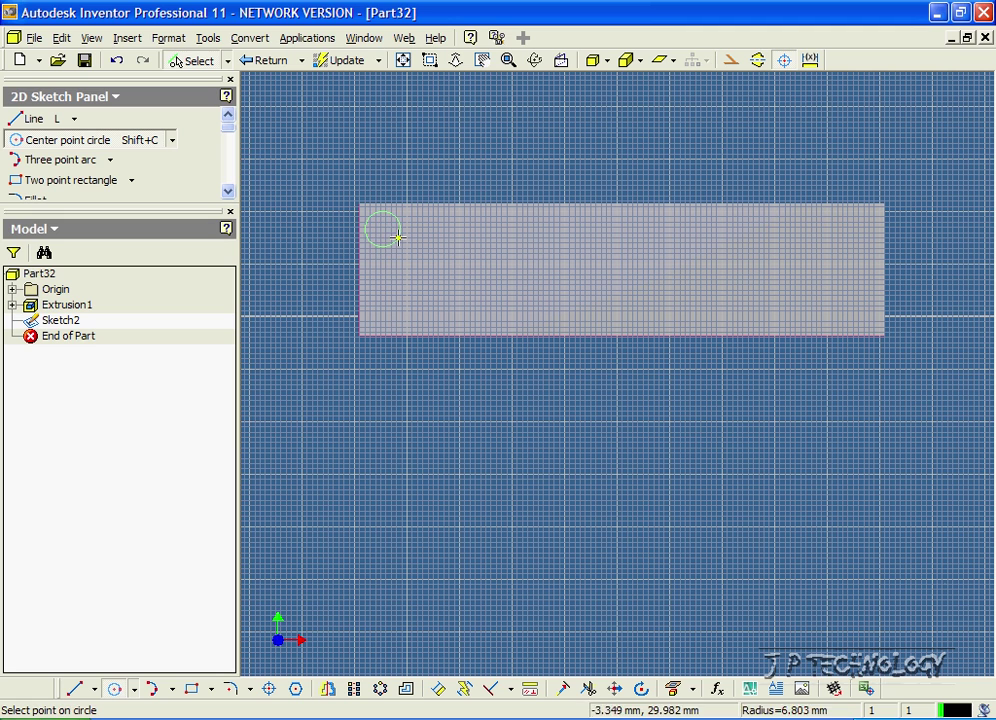
pyautogui.click(398, 238)
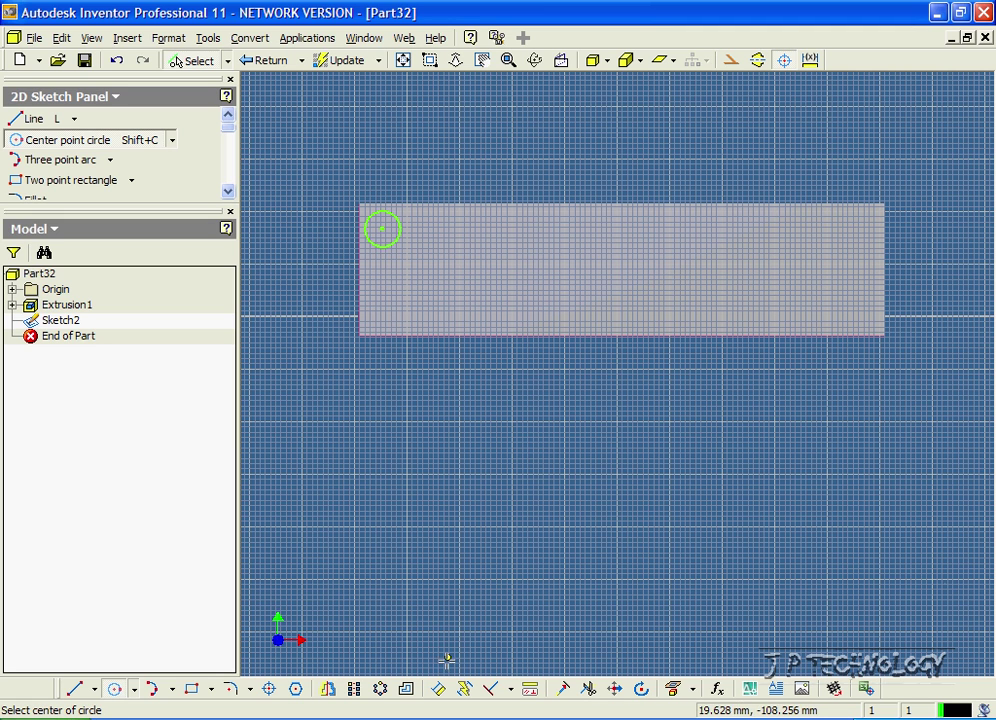
pyautogui.click(441, 688)
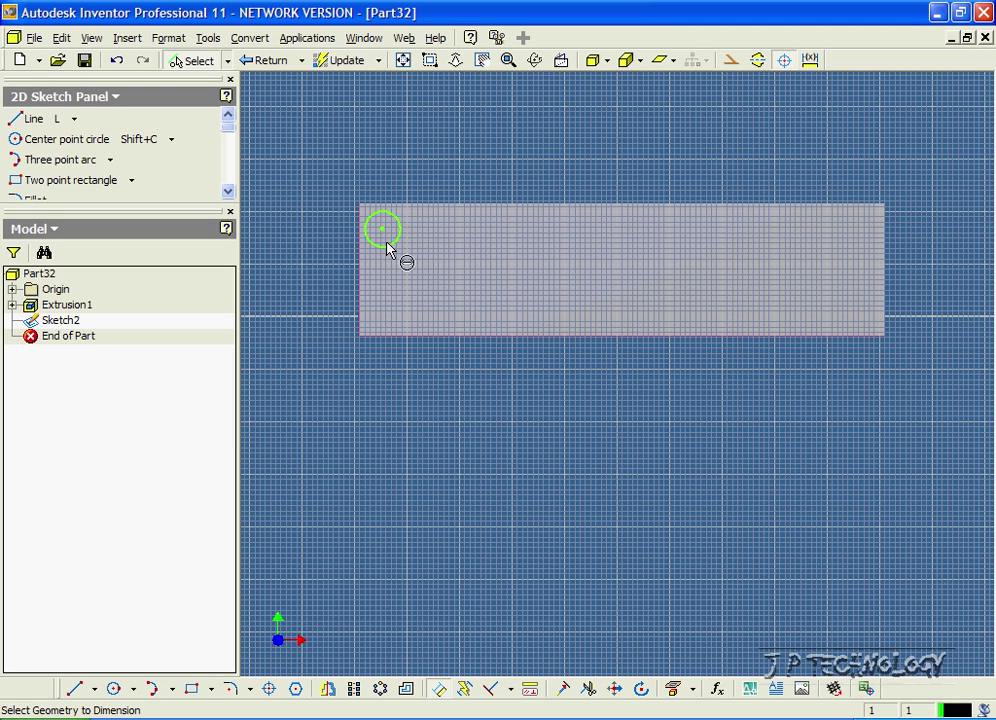
pyautogui.click(385, 247)
pyautogui.click(350, 452)
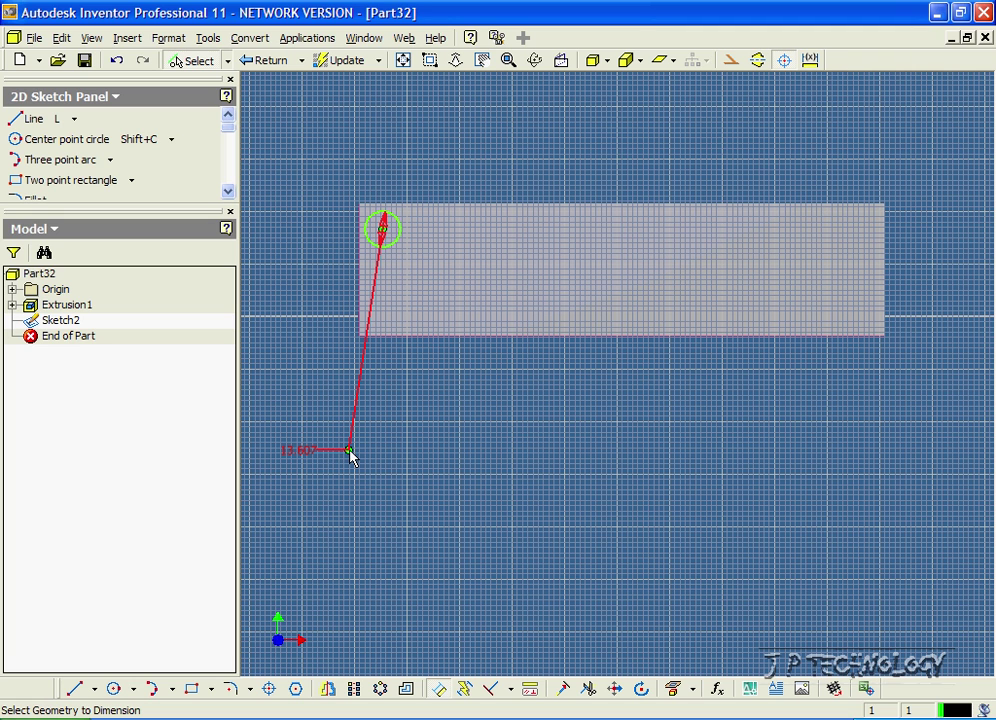
pyautogui.write('10')
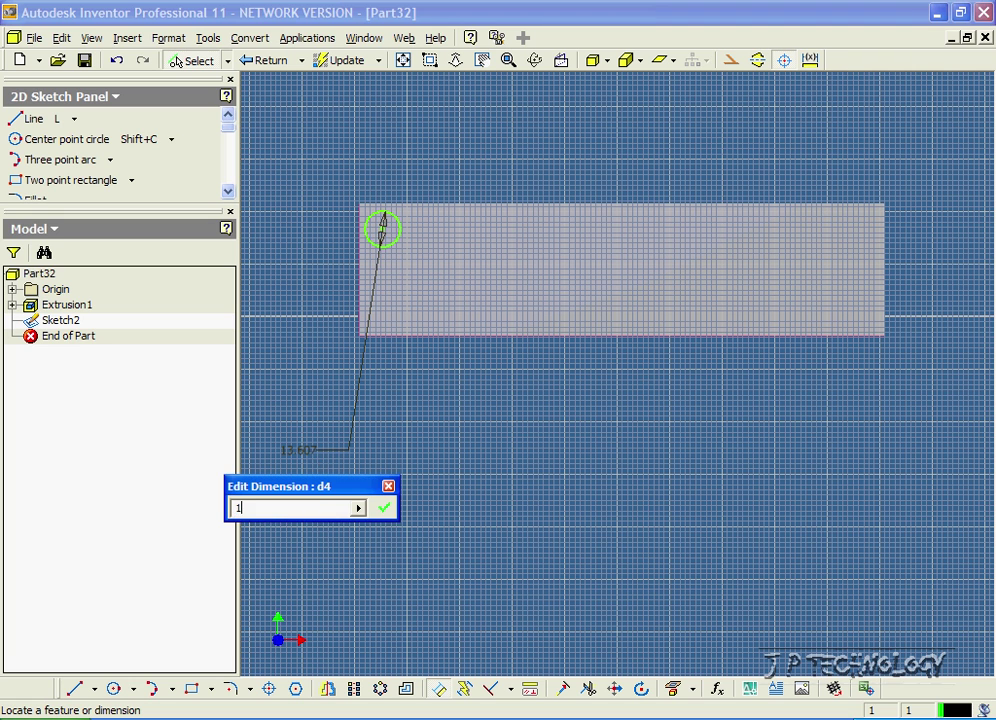
pyautogui.press('Return')
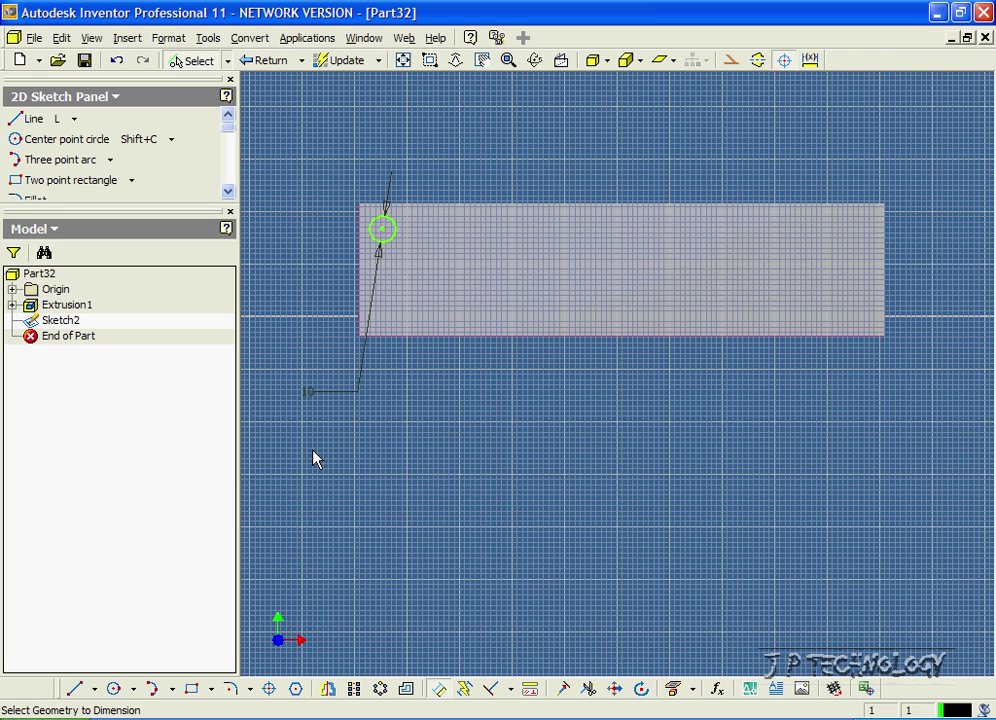
# Place the circle centre 10 from the left edge and 10 from the top edge, then finish the sketch.
pyautogui.click(362, 252)
pyautogui.click(382, 229)
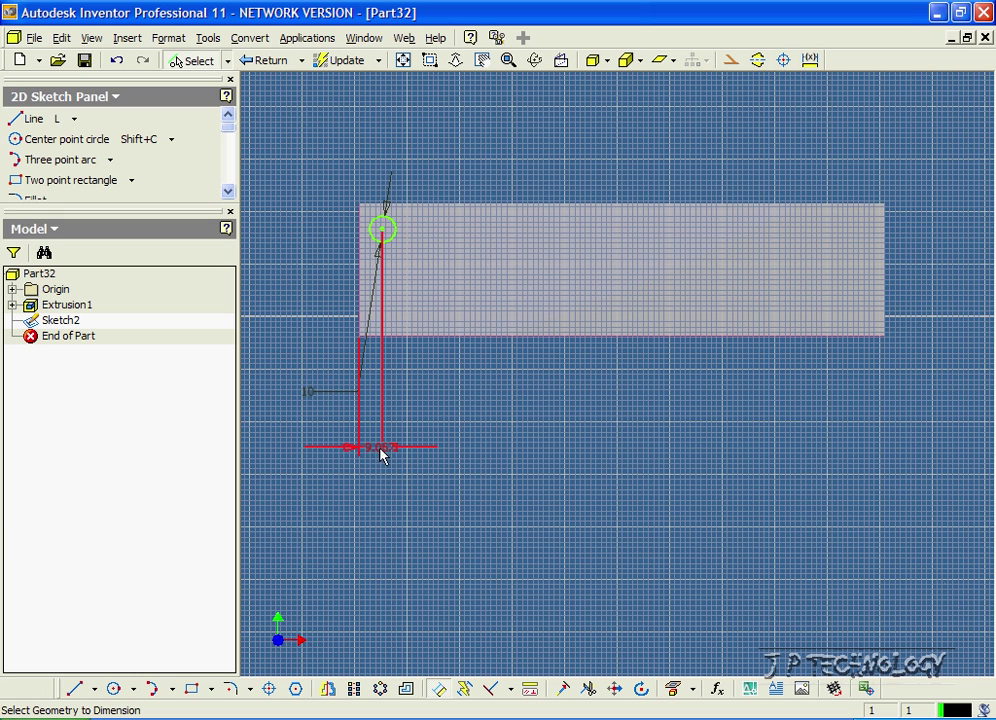
pyautogui.click(375, 450)
pyautogui.write('10')
pyautogui.press('Return')
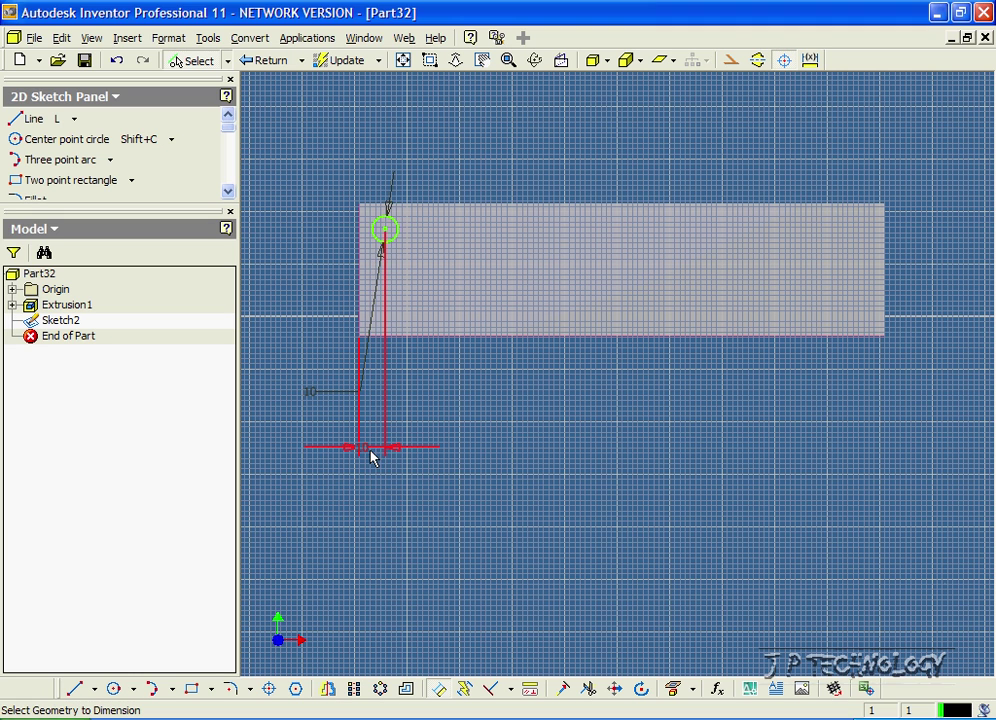
pyautogui.click(385, 231)
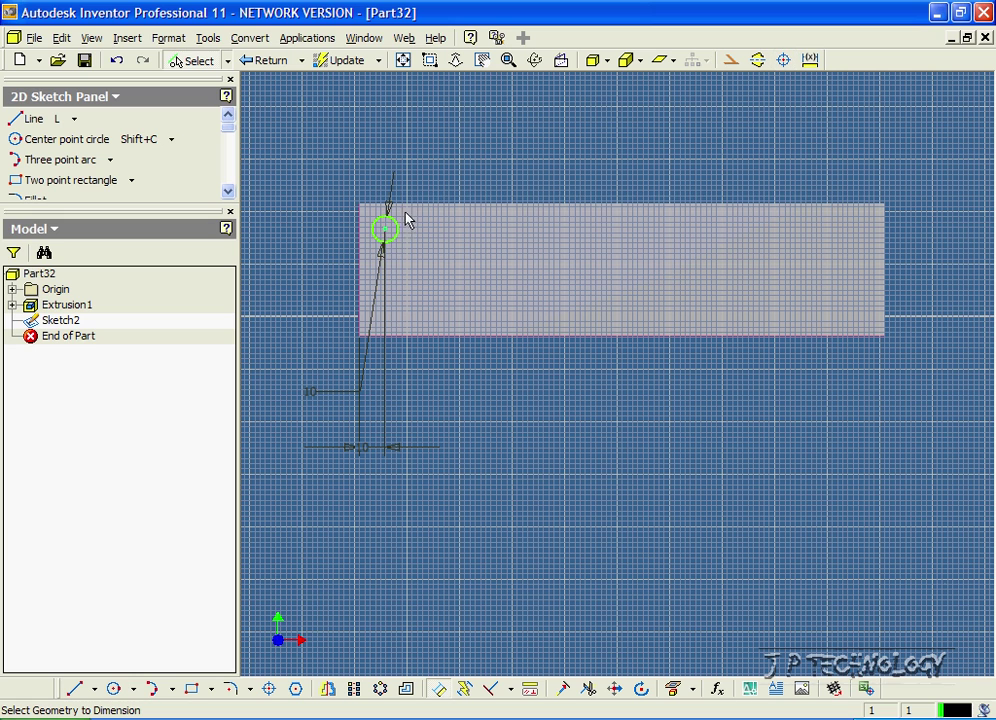
pyautogui.click(413, 206)
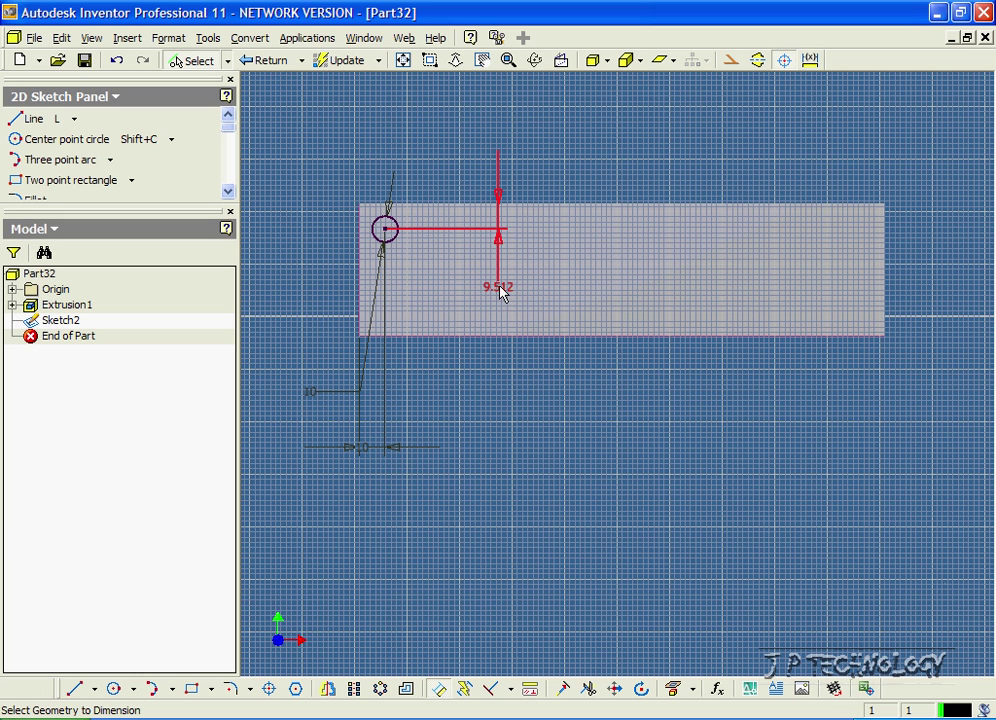
pyautogui.click(501, 290)
pyautogui.write('10')
pyautogui.press('Return')
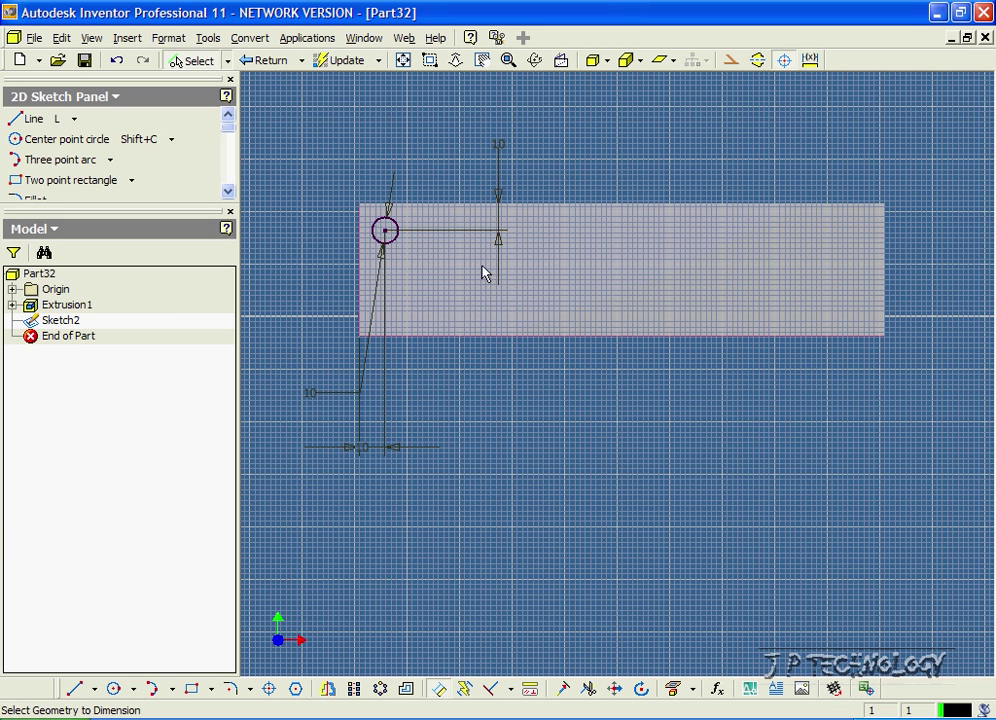
pyautogui.click(266, 60)
# Cut-extrude the 10 mm circle through the plate to make the hole.
pyautogui.click(72, 120)
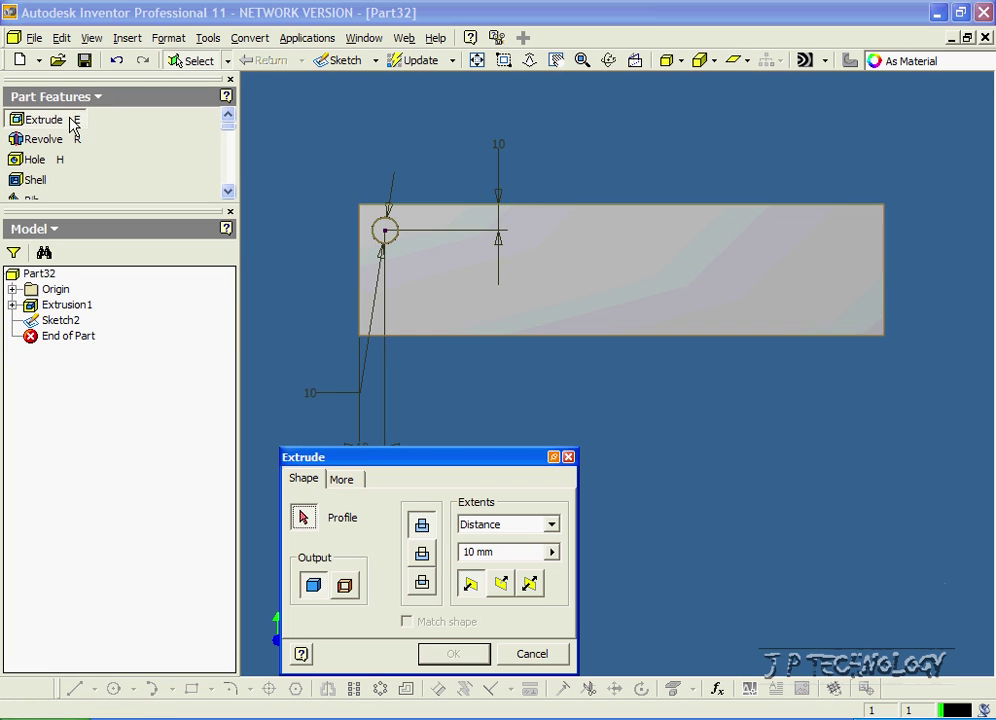
pyautogui.click(386, 236)
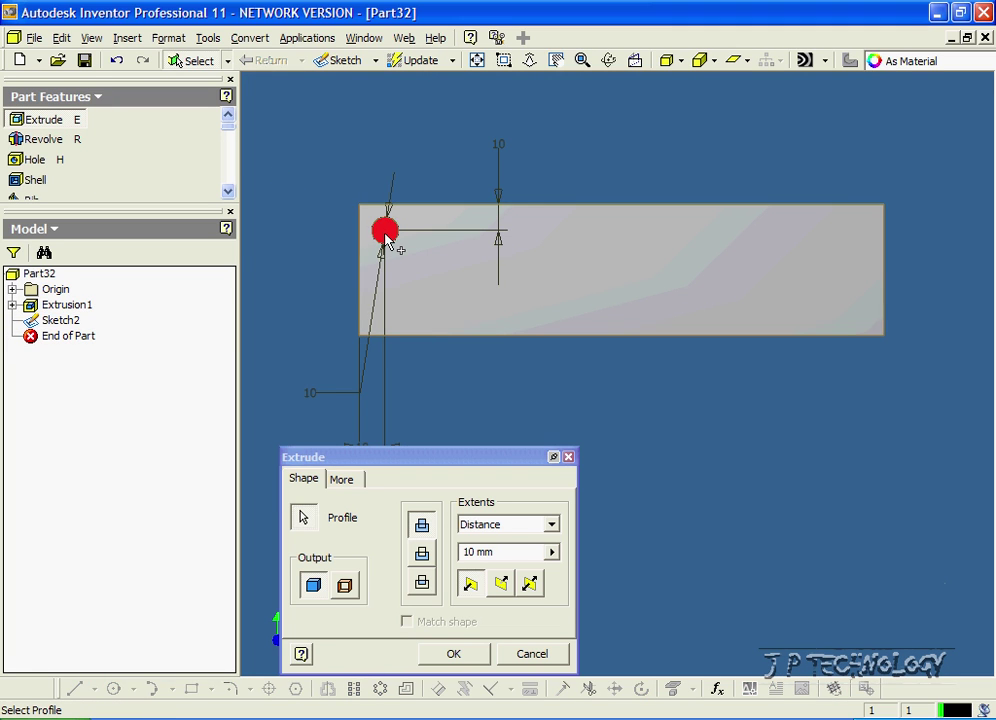
pyautogui.click(422, 556)
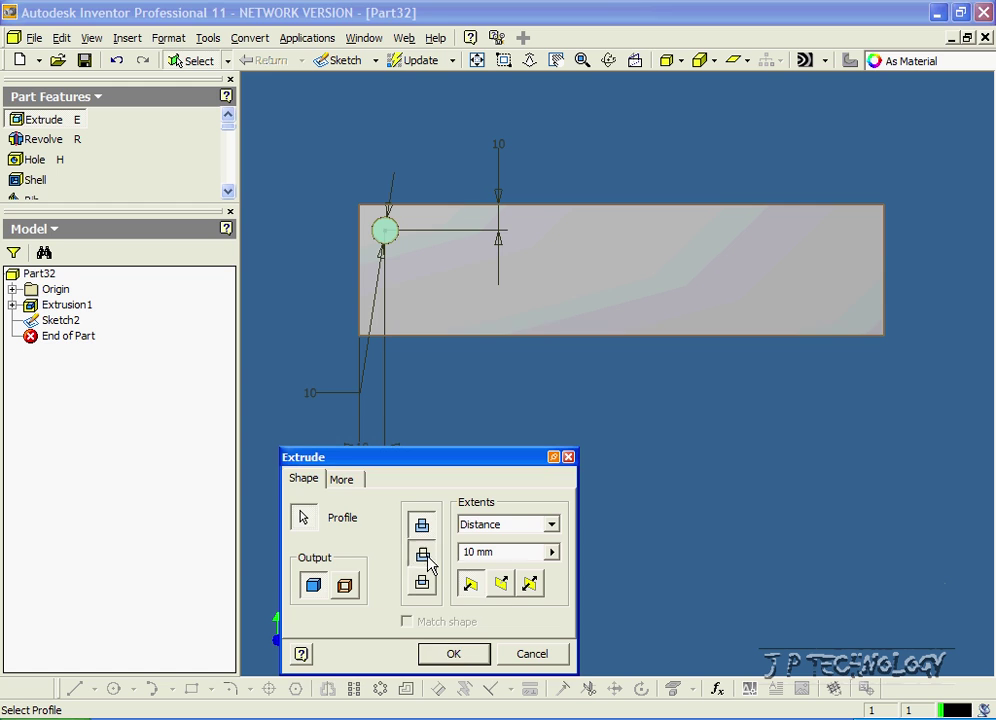
pyautogui.click(454, 655)
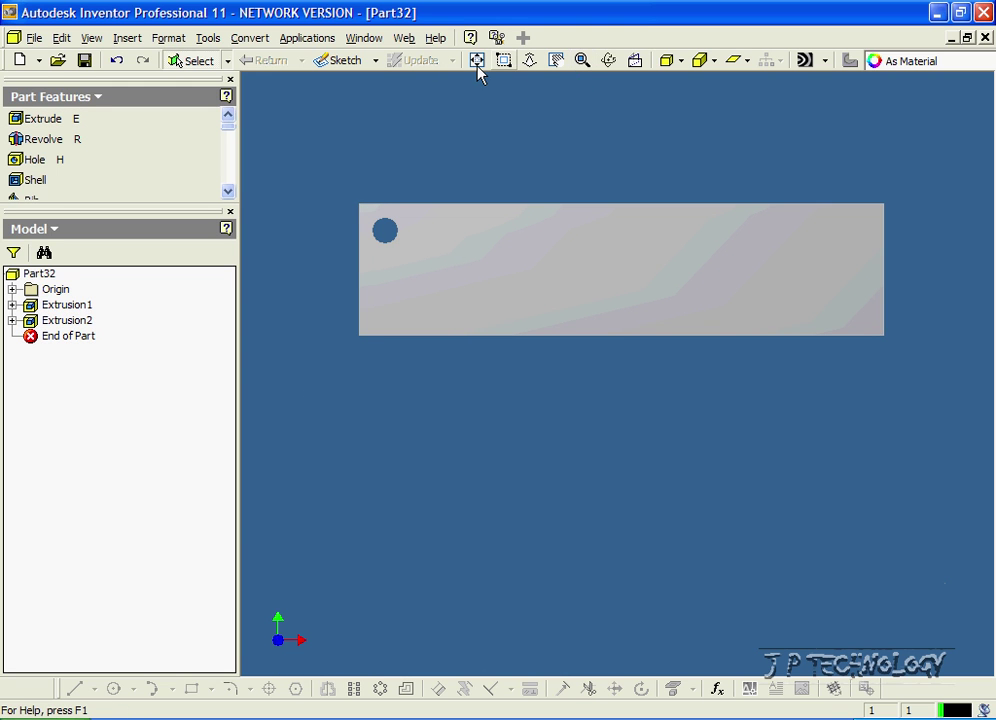
pyautogui.click(609, 60)
pyautogui.moveTo(660, 302)
pyautogui.mouseDown()
pyautogui.moveTo(608, 306)
pyautogui.moveTo(725, 315)
pyautogui.moveTo(674, 311)
pyautogui.moveTo(698, 309)
pyautogui.moveTo(677, 300)
pyautogui.mouseUp()
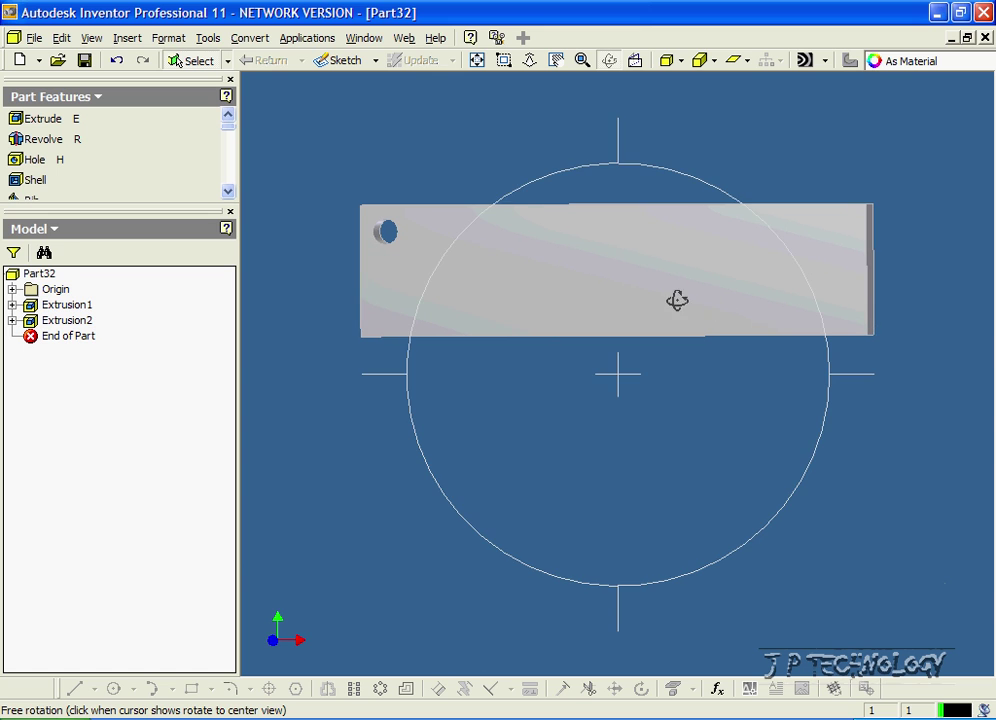
pyautogui.click(609, 60)
# Pattern the Extrusion2 hole along the top edge with 10 instances at 20 mm spacing.
pyautogui.scroll(-5, 225, 169)
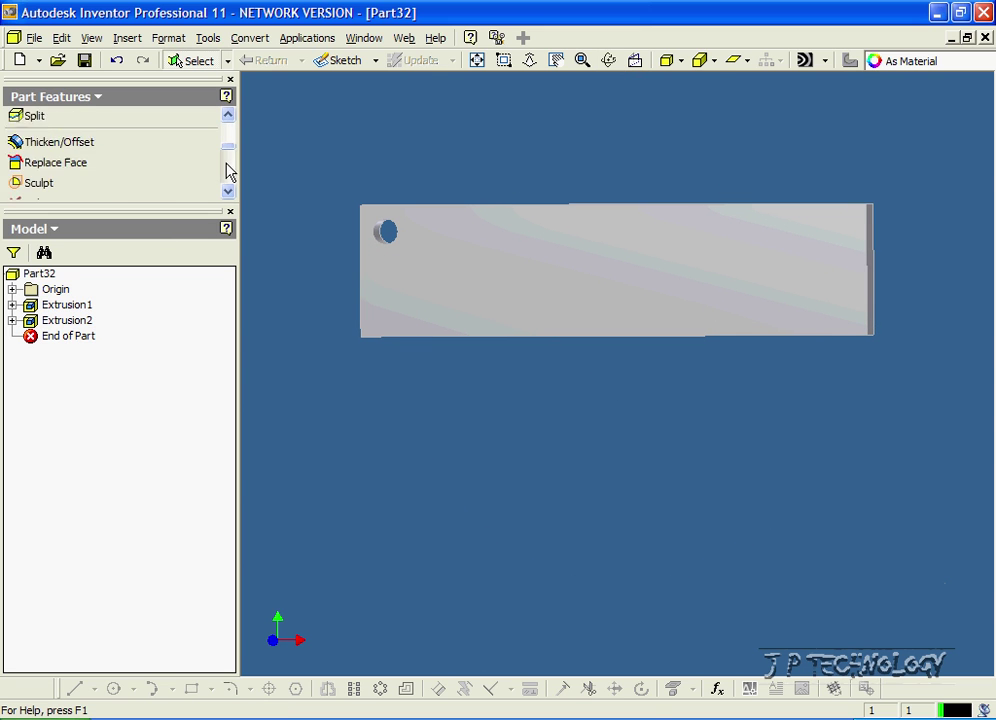
pyautogui.click(155, 172)
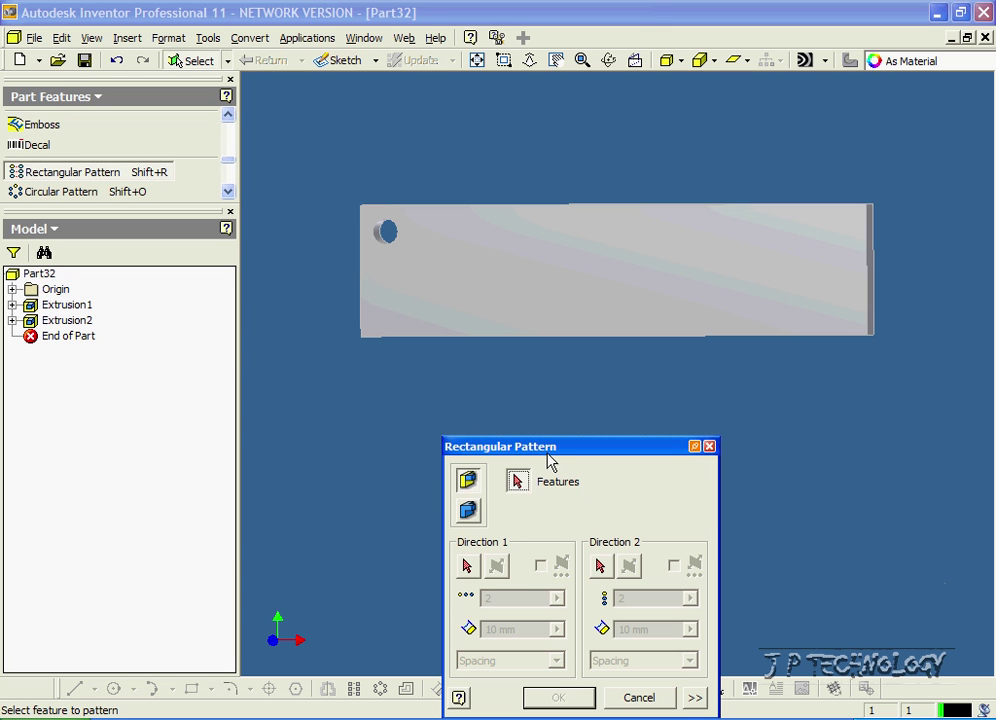
pyautogui.moveTo(521, 450); pyautogui.dragTo(498, 370)
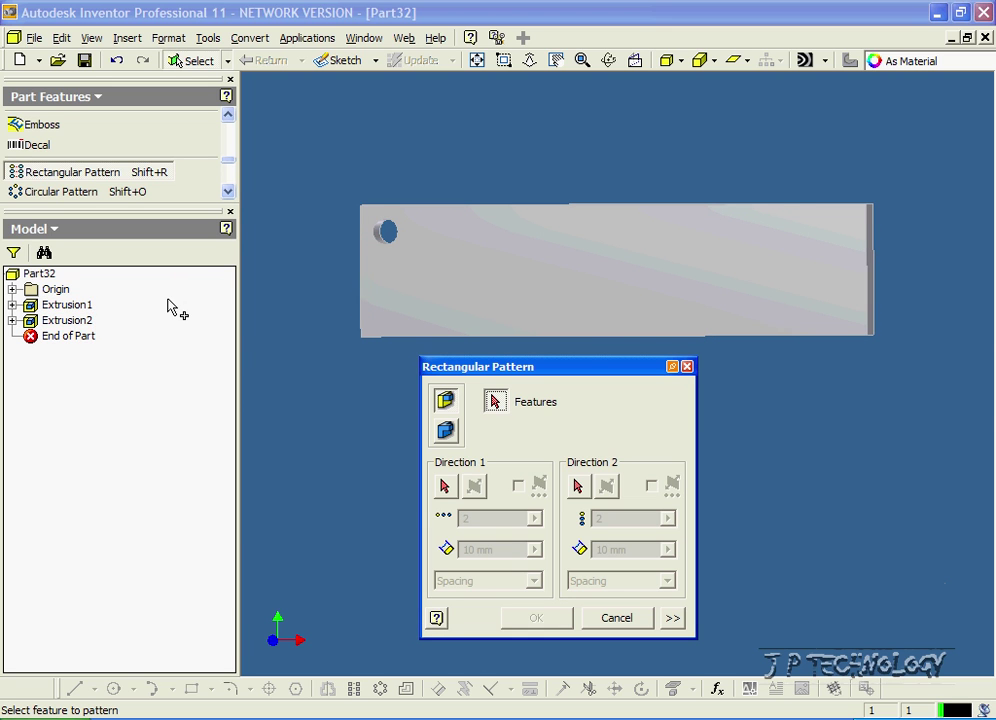
pyautogui.click(72, 321)
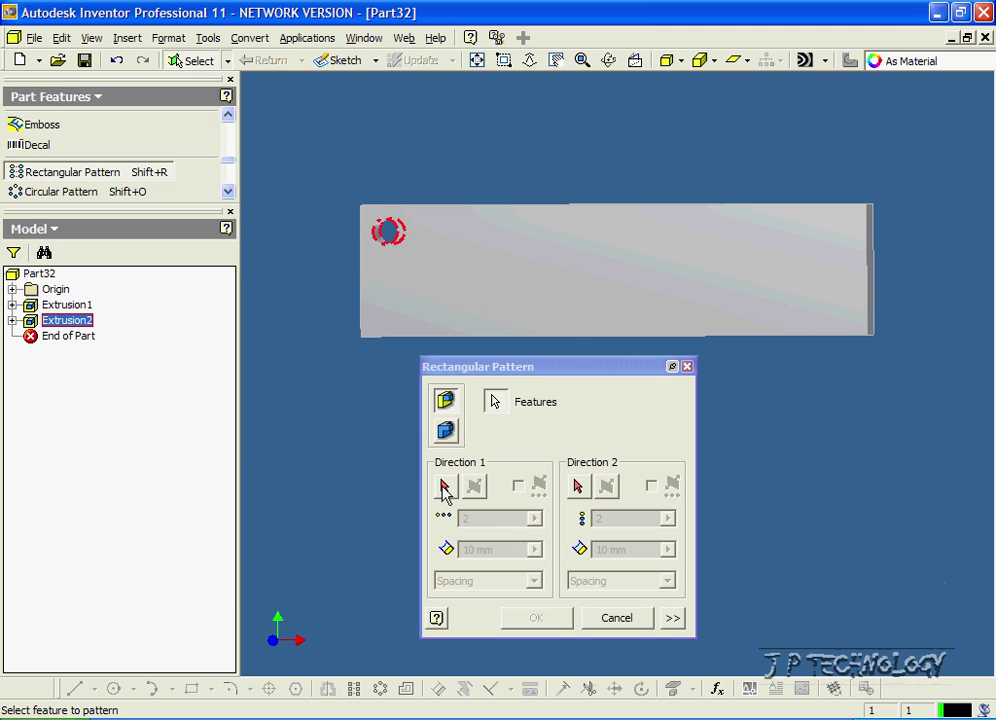
pyautogui.click(445, 488)
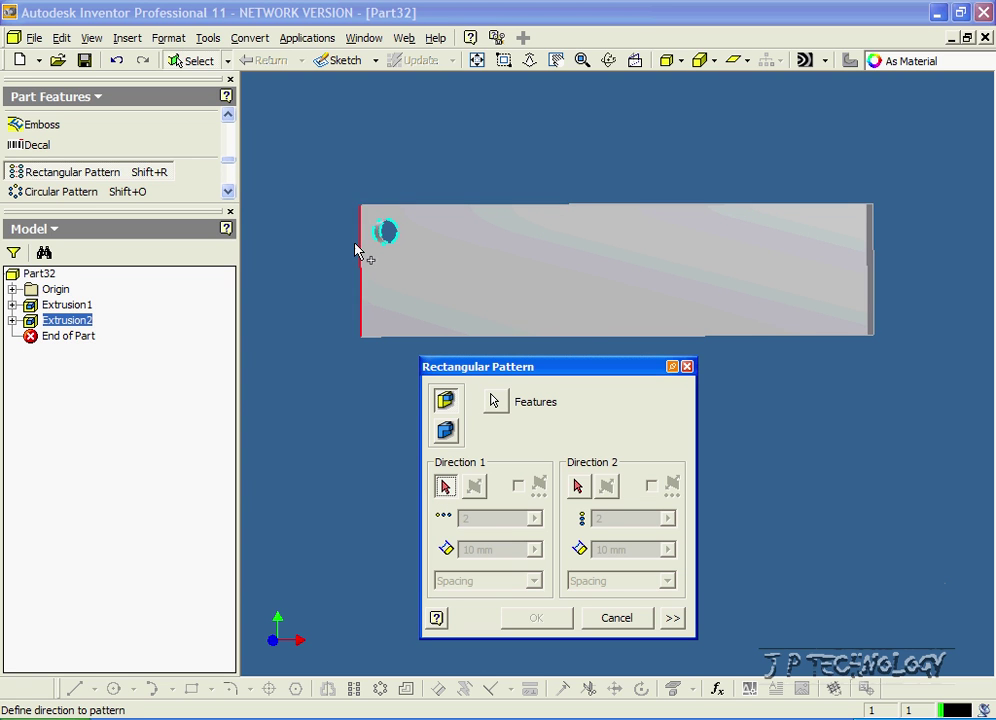
pyautogui.click(544, 207)
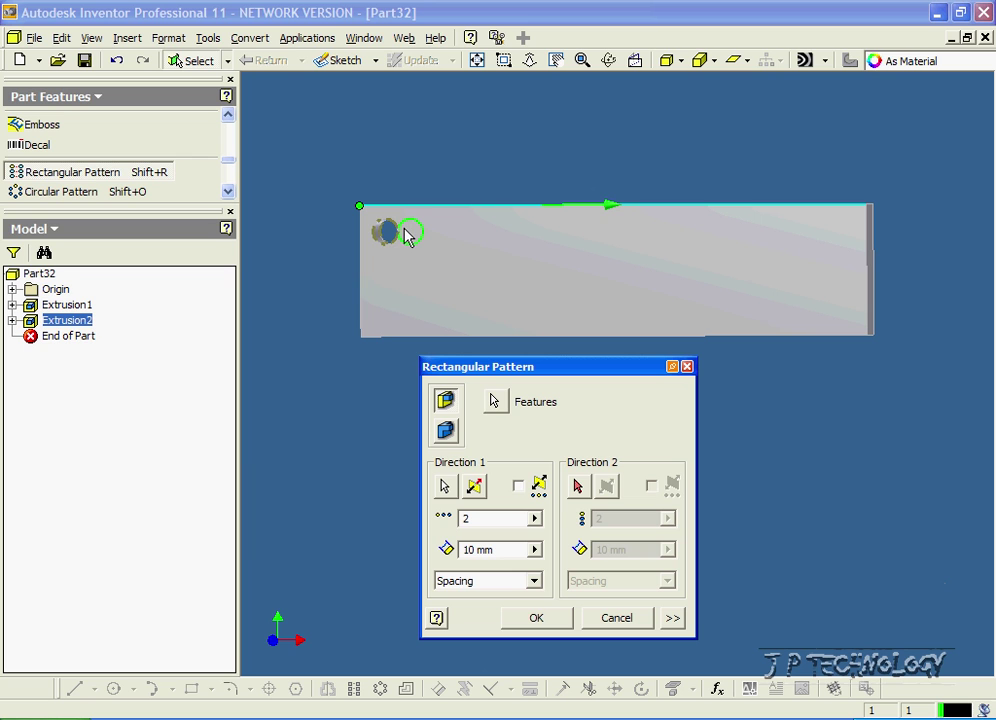
pyautogui.doubleClick(486, 519)
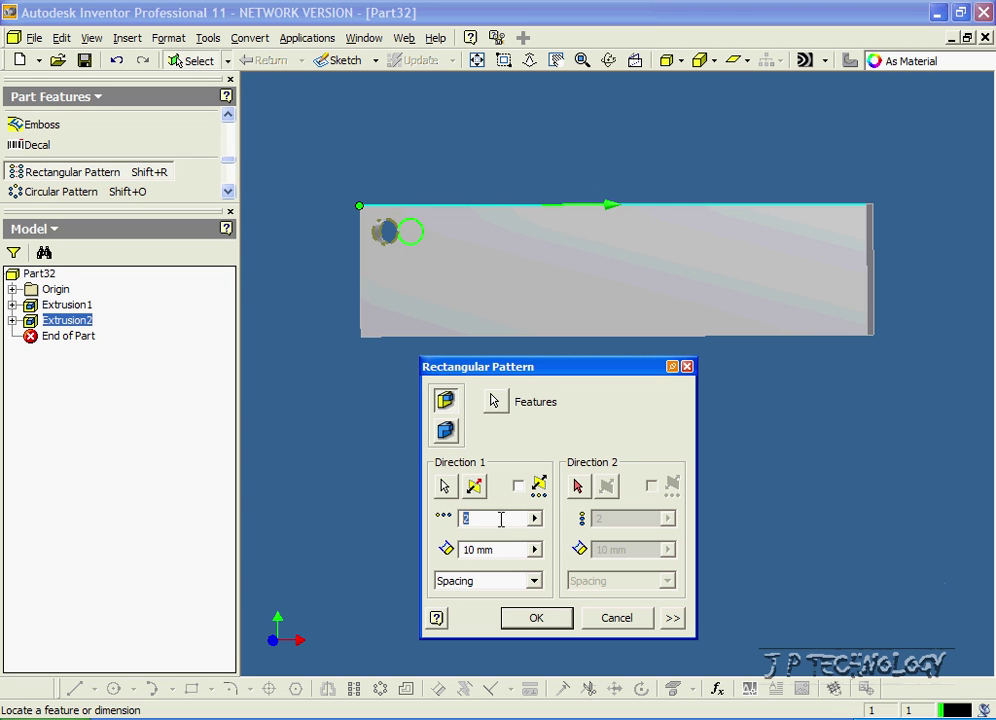
pyautogui.write('10')
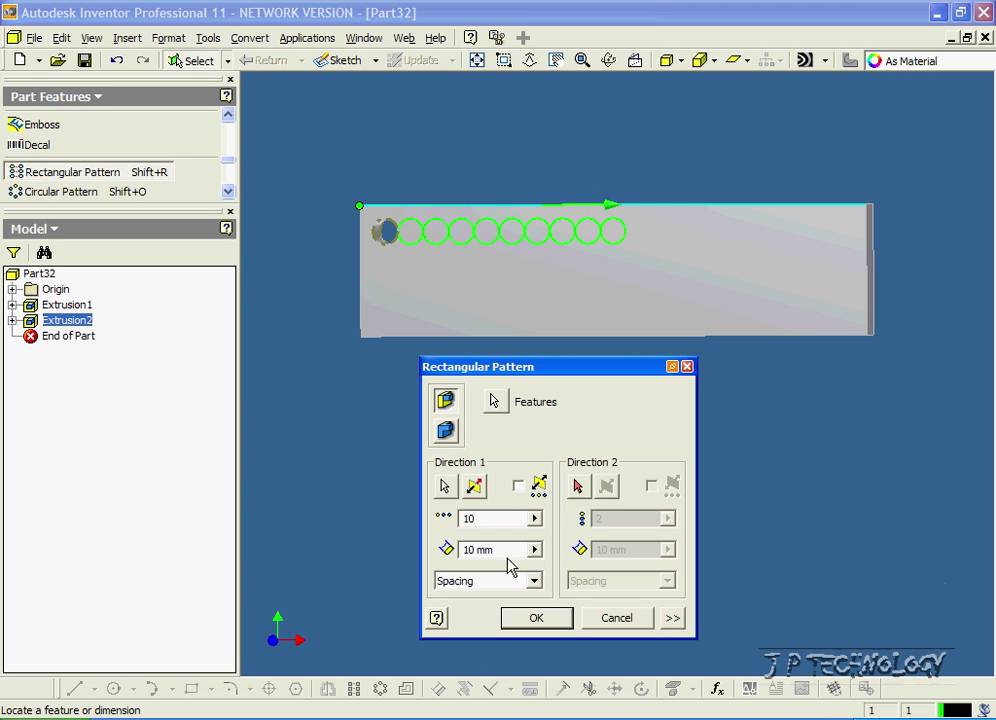
pyautogui.press('Tab')
pyautogui.write('20')
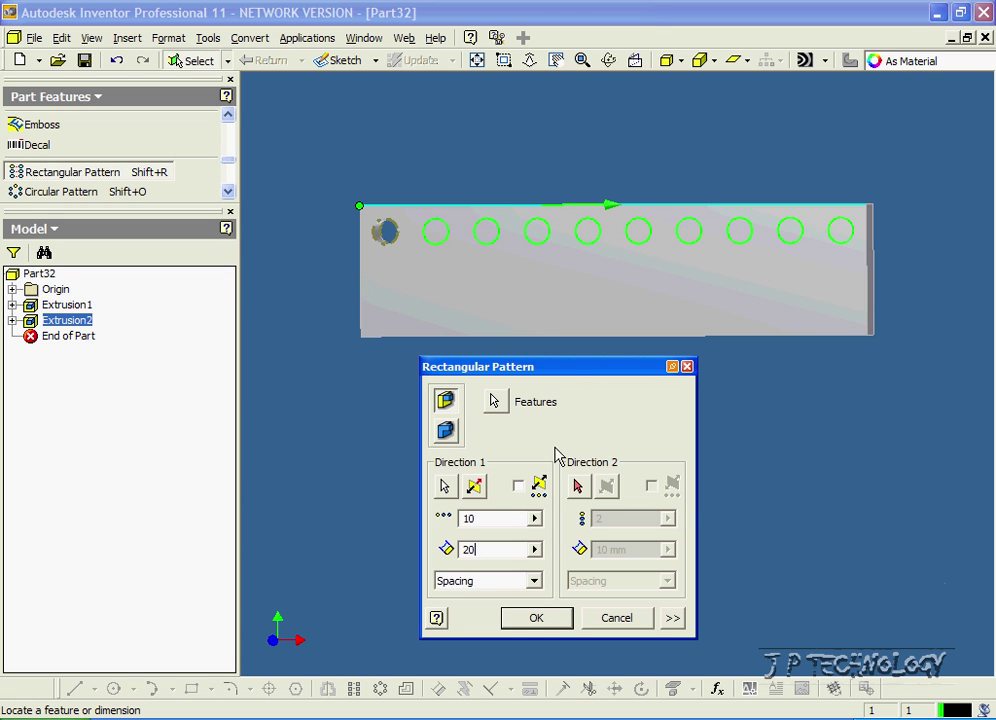
pyautogui.click(536, 618)
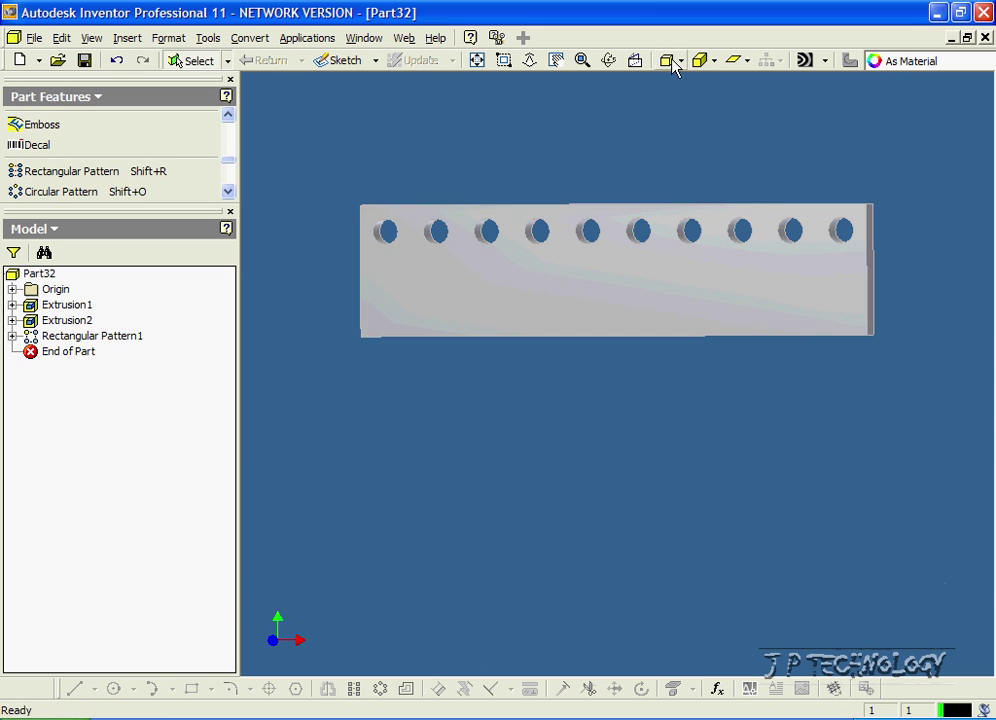
# Pattern Extrusion2 down the left edge, direction reversed, with 3 instances at 15 mm spacing.
pyautogui.click(610, 61)
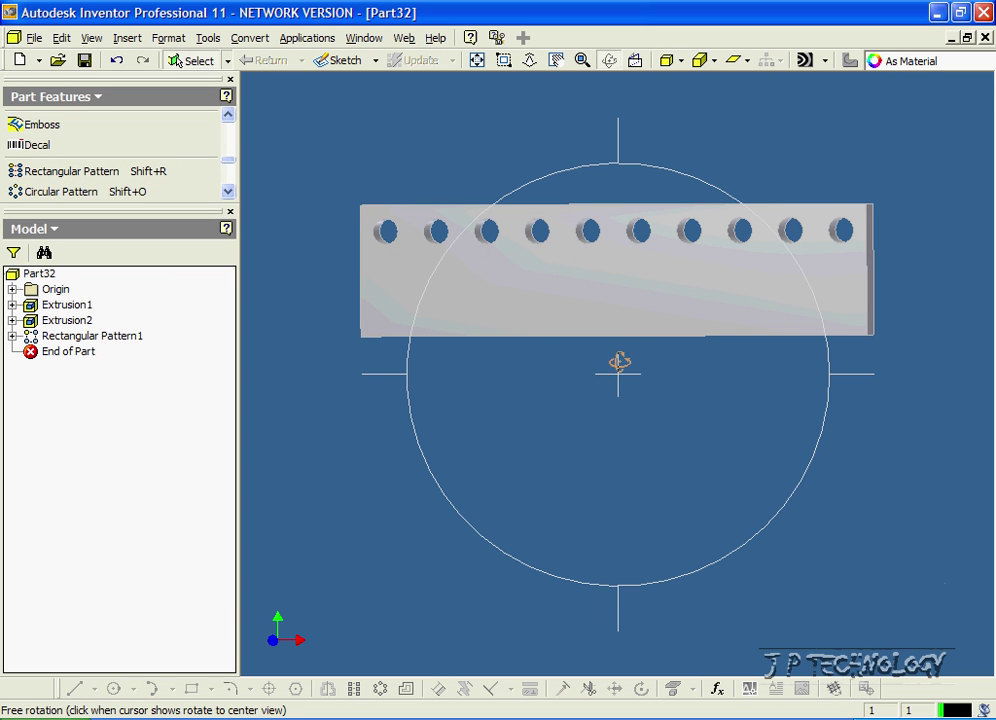
pyautogui.moveTo(619, 374); pyautogui.dragTo(671, 429)
pyautogui.click(609, 60)
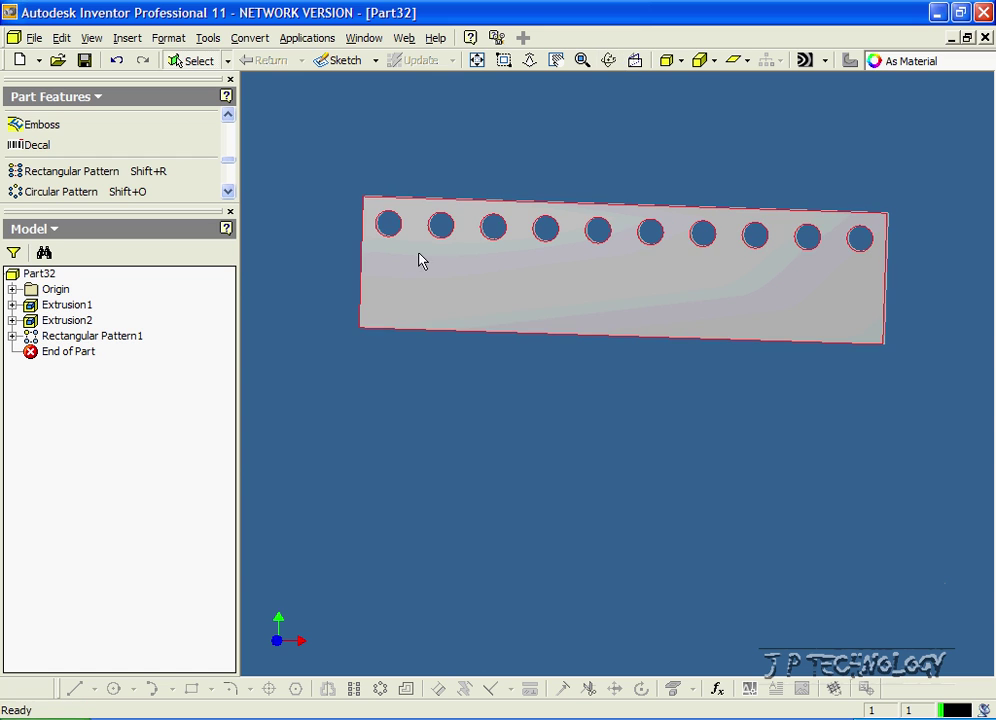
pyautogui.click(92, 175)
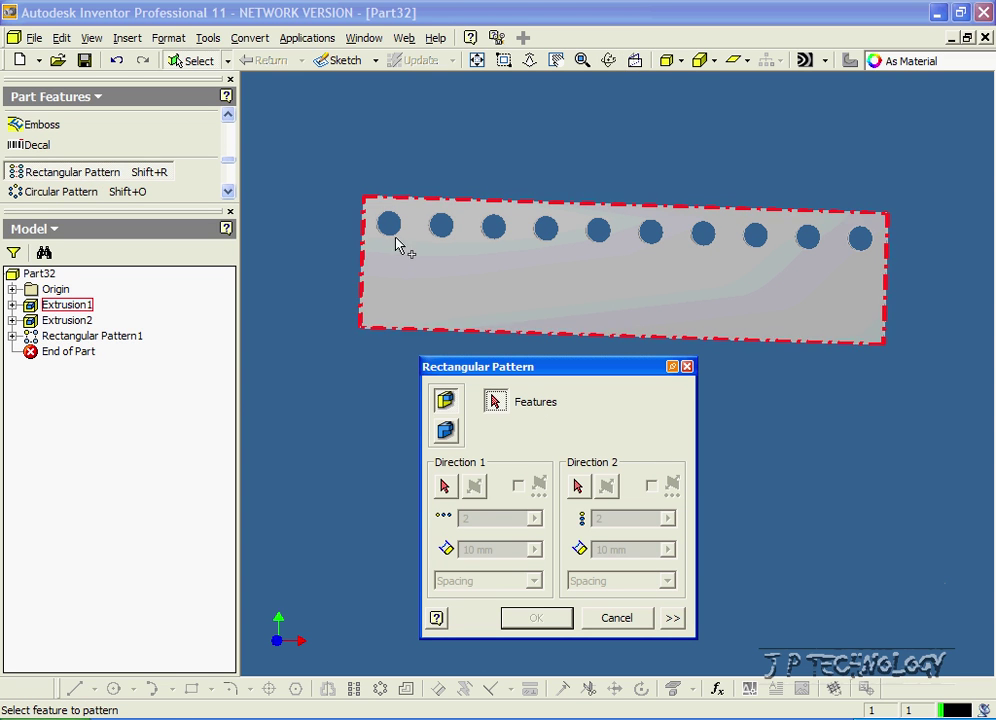
pyautogui.click(78, 321)
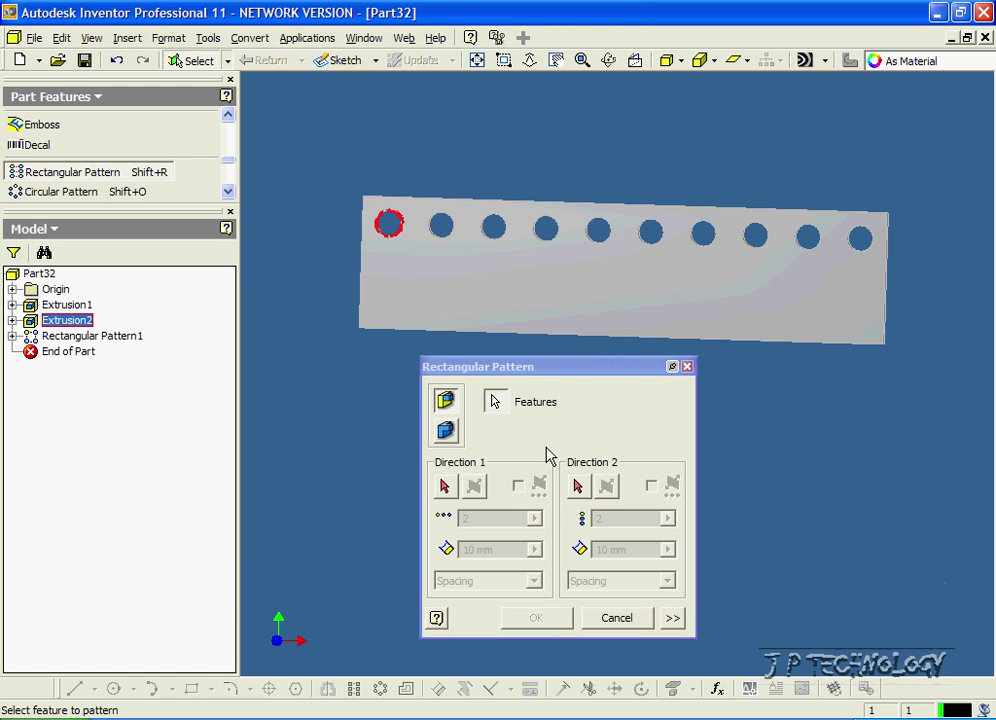
pyautogui.click(362, 291)
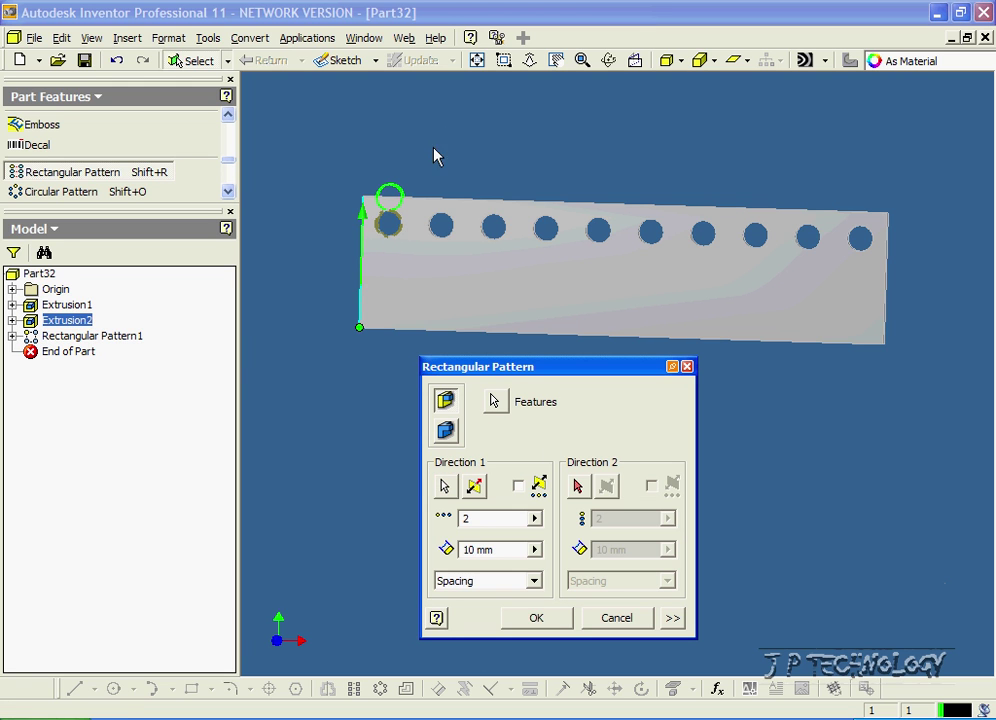
pyautogui.click(475, 488)
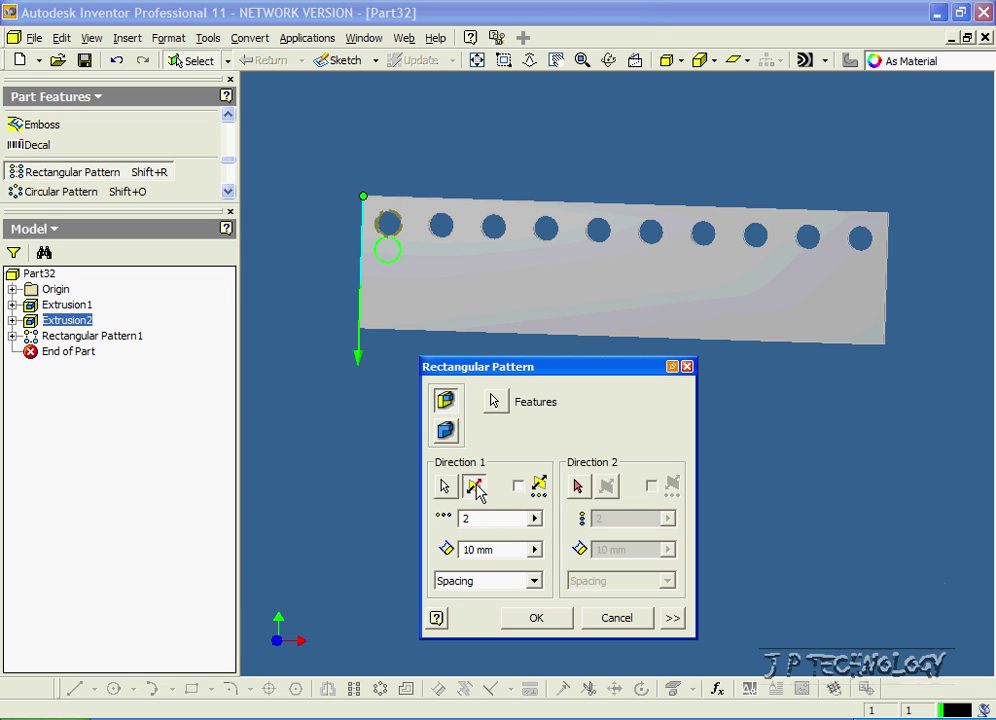
pyautogui.doubleClick(508, 521)
pyautogui.write('3')
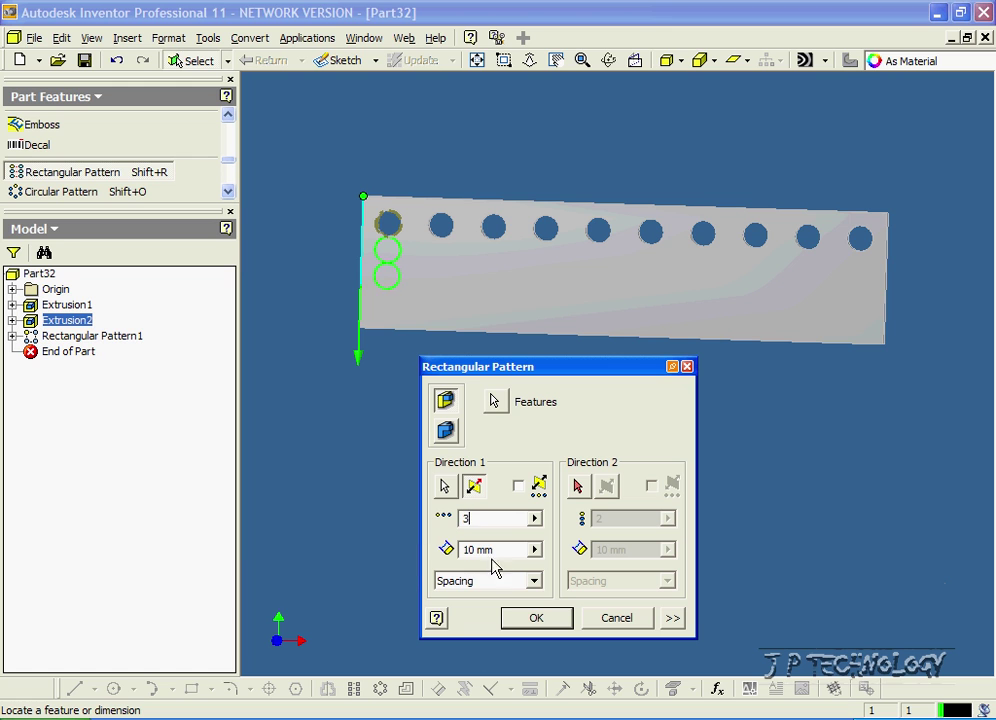
pyautogui.press('Tab')
pyautogui.write('15')
pyautogui.click(535, 619)
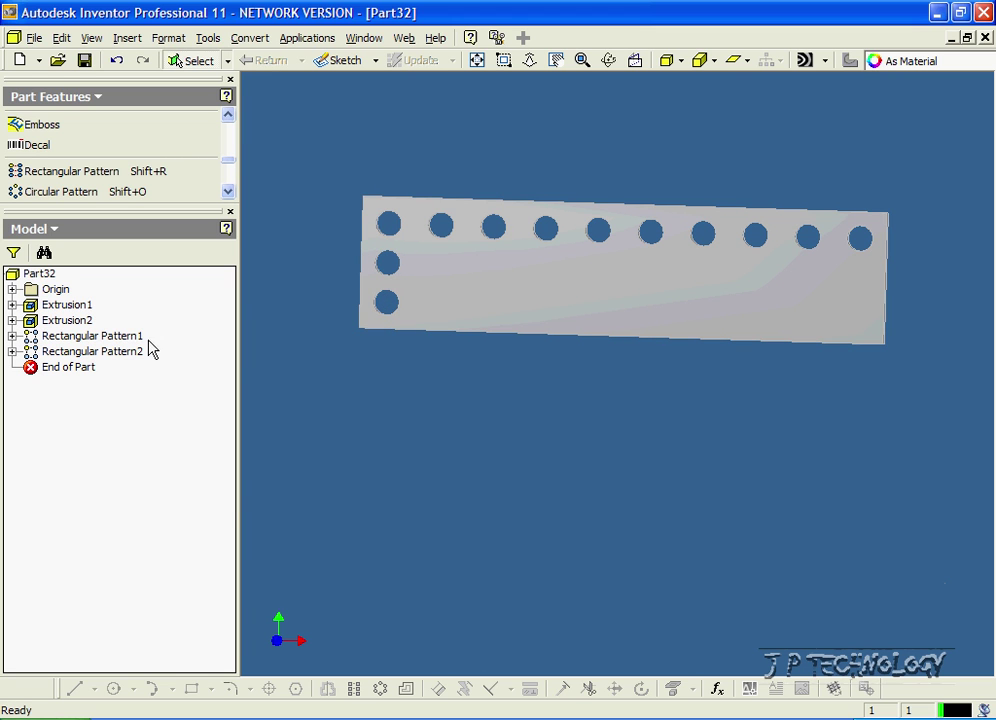
# Delete Rectangular Pattern2 and then Rectangular Pattern1 from the model tree.
pyautogui.click(131, 353)
pyautogui.rightClick(131, 353)
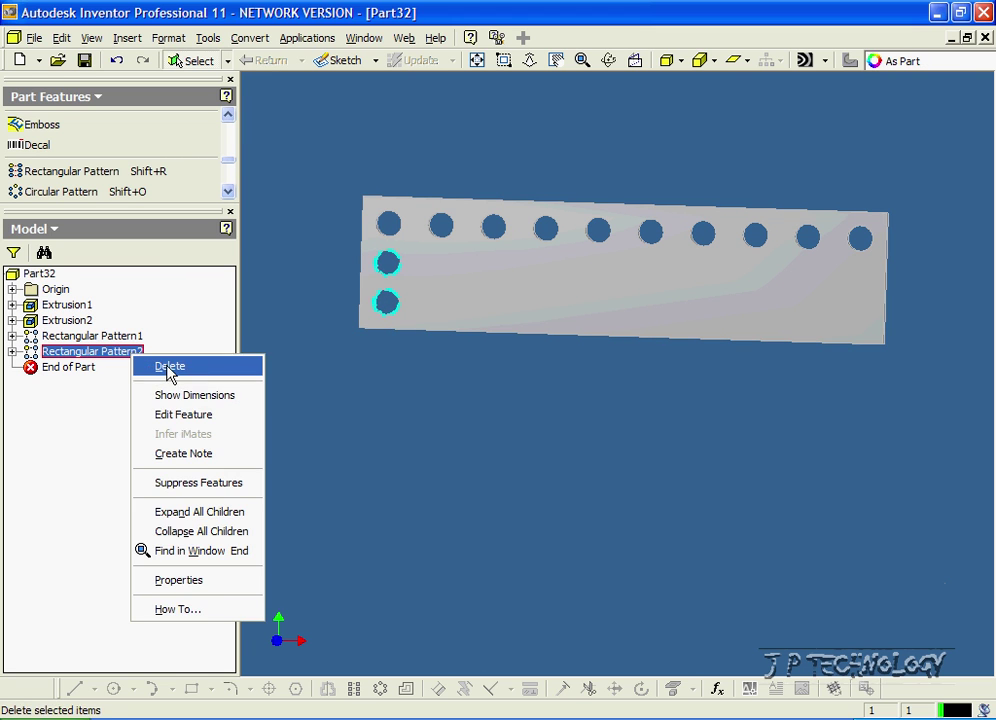
pyautogui.click(171, 373)
pyautogui.click(86, 340)
pyautogui.rightClick(86, 340)
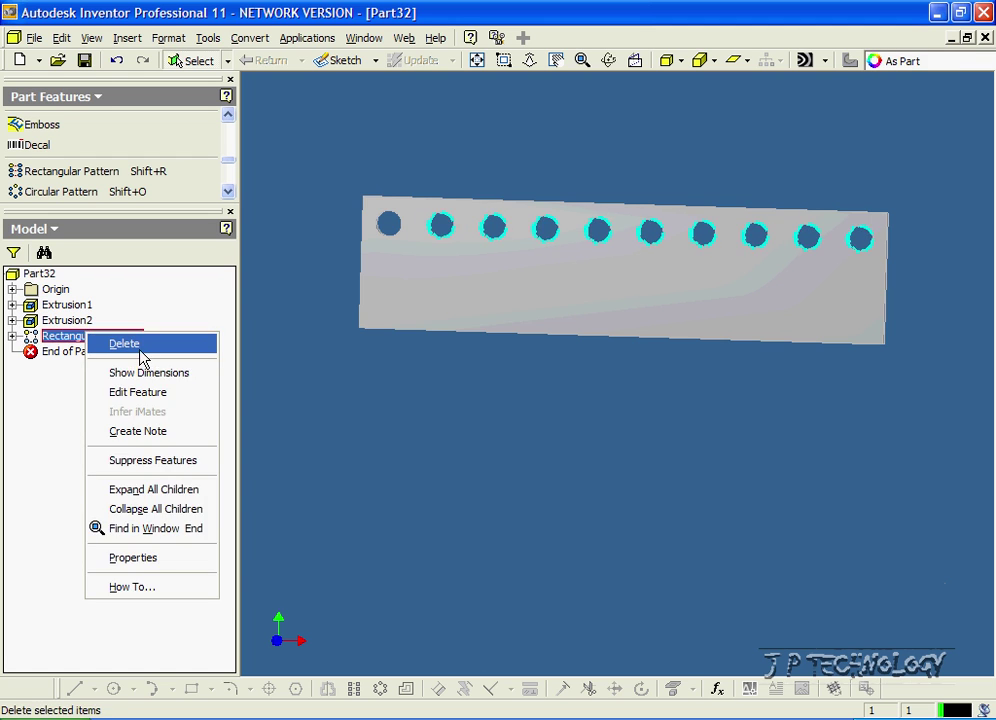
pyautogui.click(140, 345)
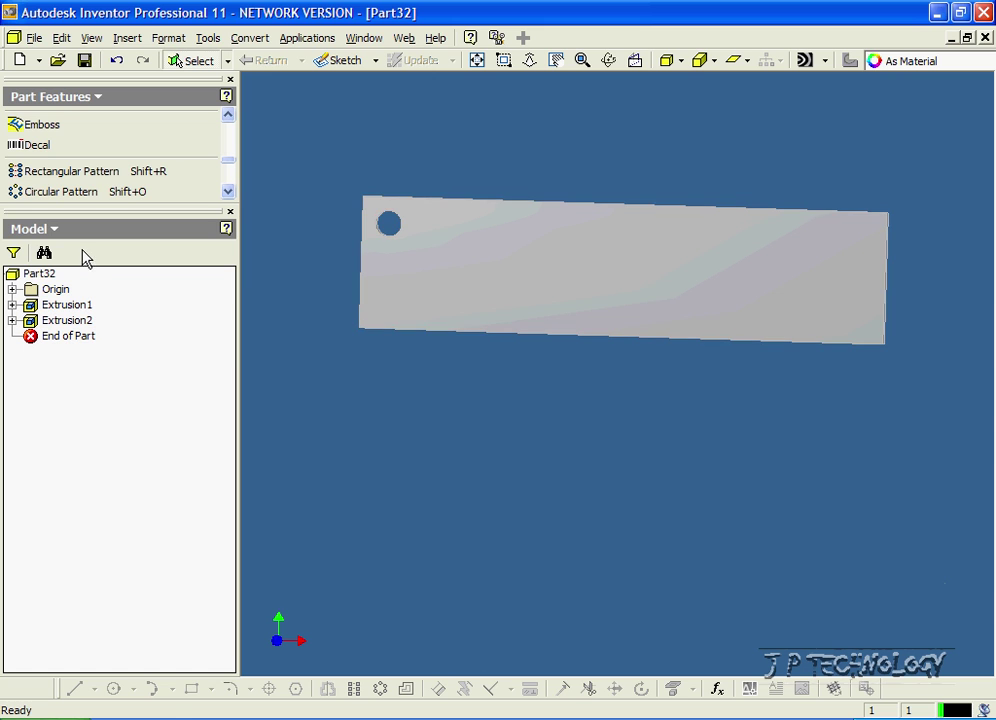
# Start a rectangular pattern of Extrusion2 along the top edge with 10 instances at 20 mm.
pyautogui.click(58, 174)
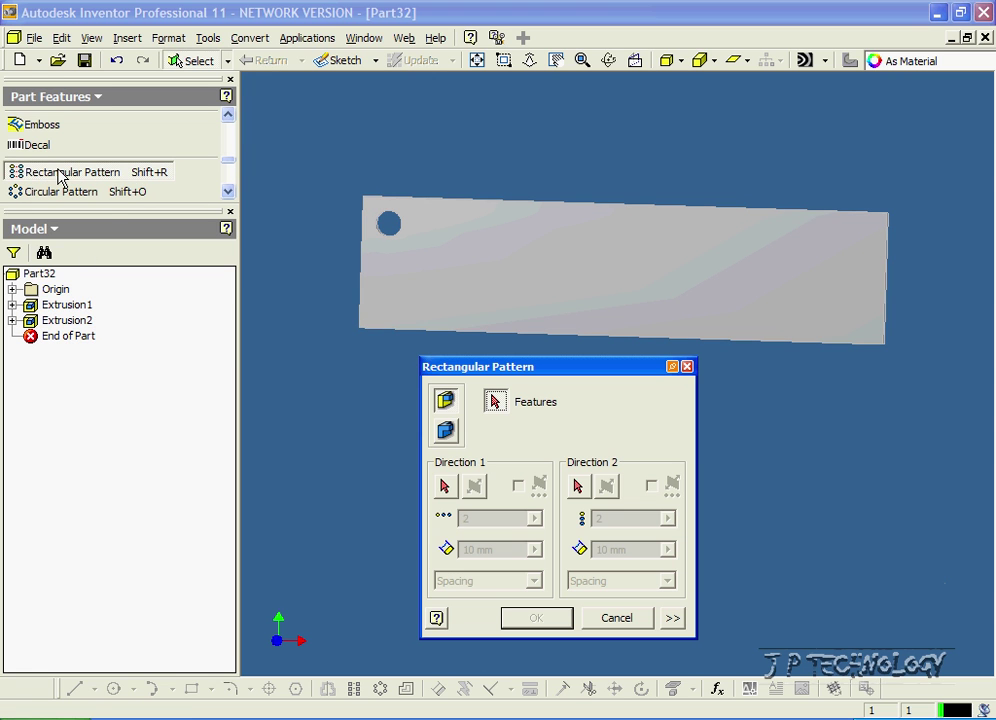
pyautogui.click(62, 320)
pyautogui.click(444, 486)
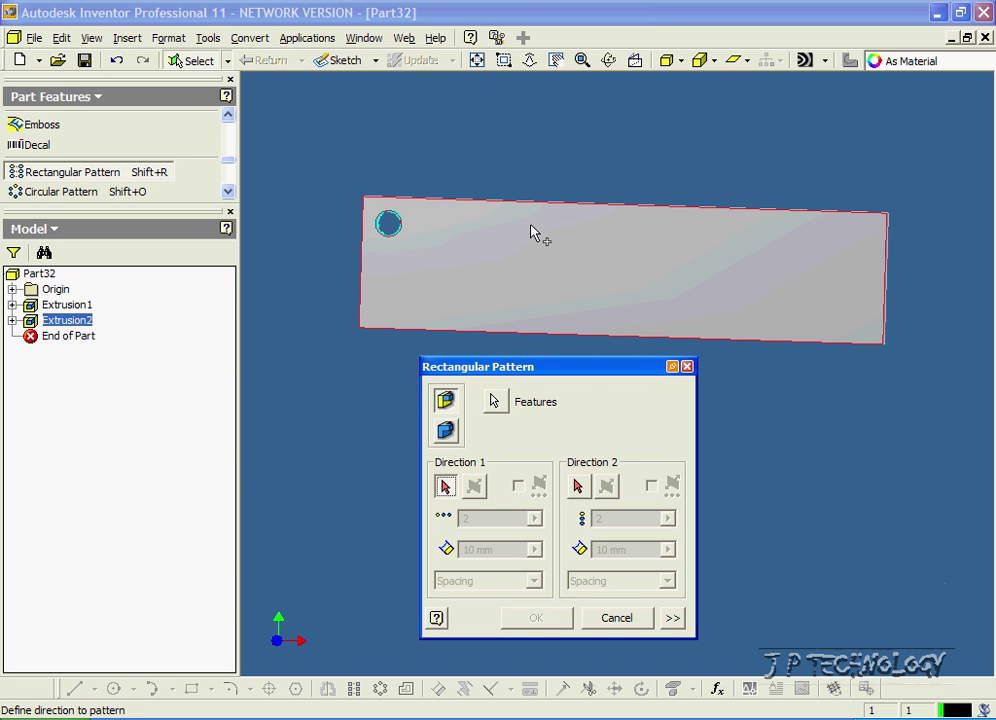
pyautogui.click(534, 203)
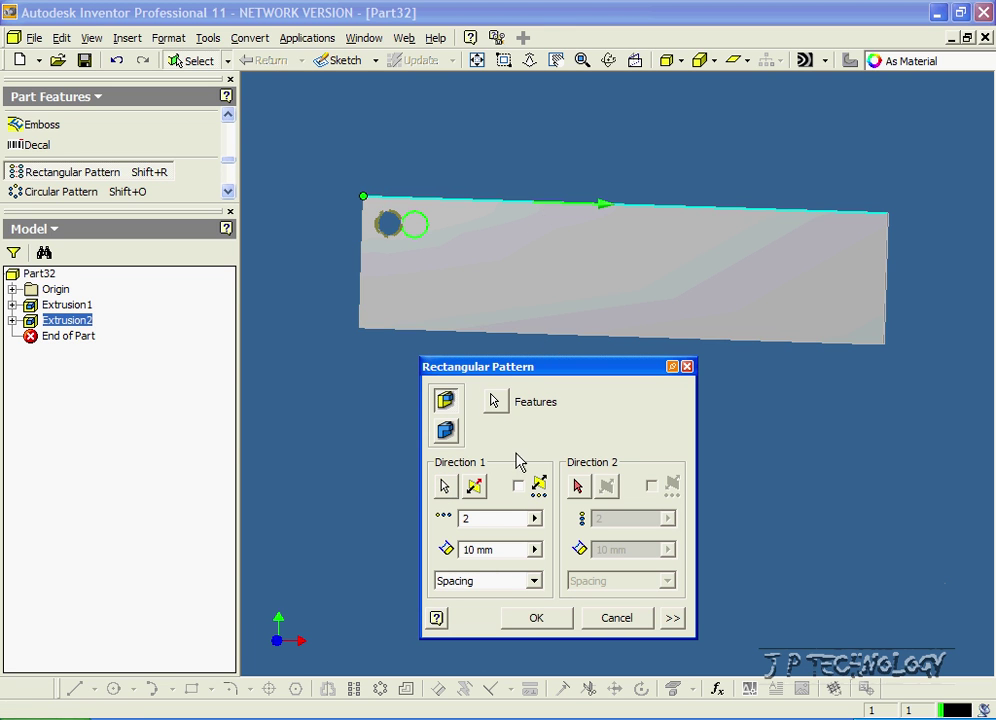
pyautogui.doubleClick(500, 517)
pyautogui.write('10')
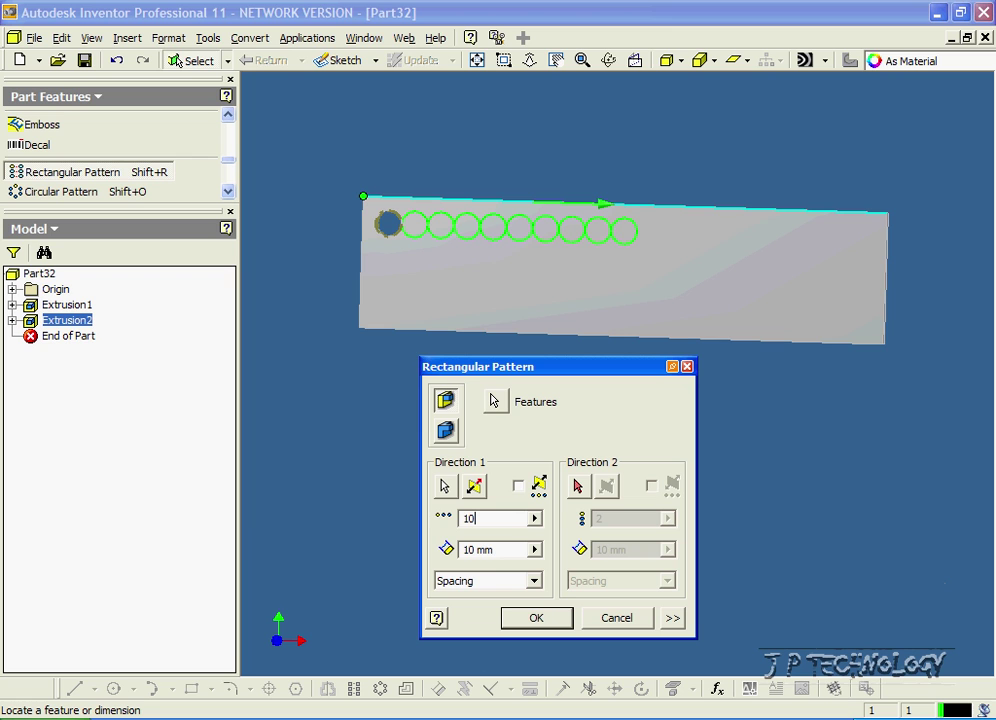
pyautogui.doubleClick(485, 549)
pyautogui.write('20')
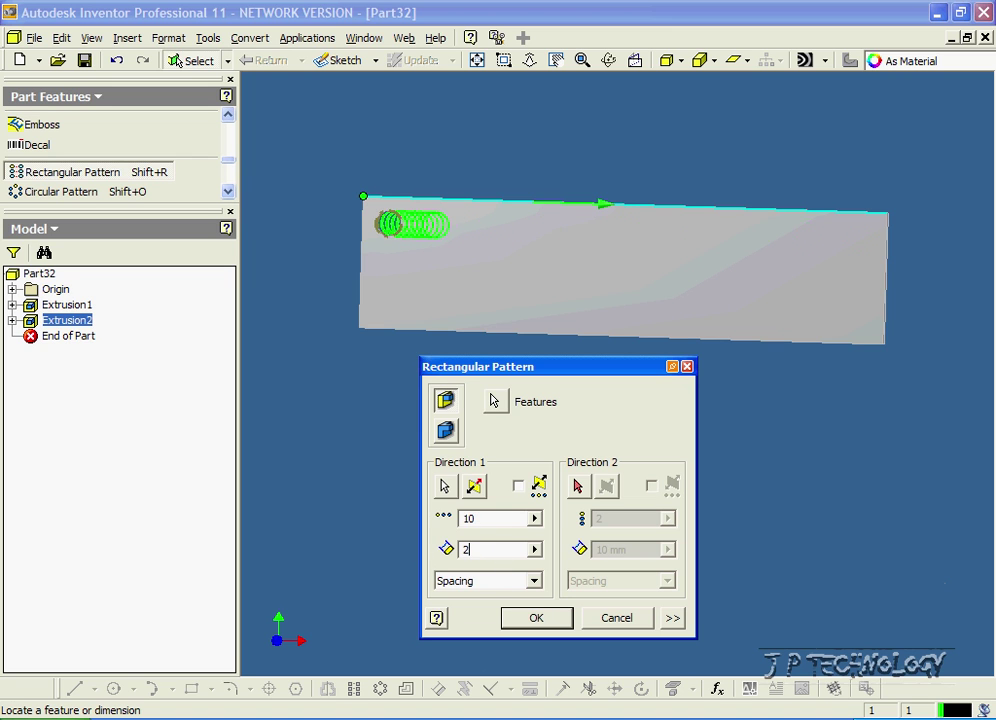
# Add a reversed second direction along the left edge with 3 instances at 15 mm, and apply.
pyautogui.click(578, 486)
pyautogui.click(364, 279)
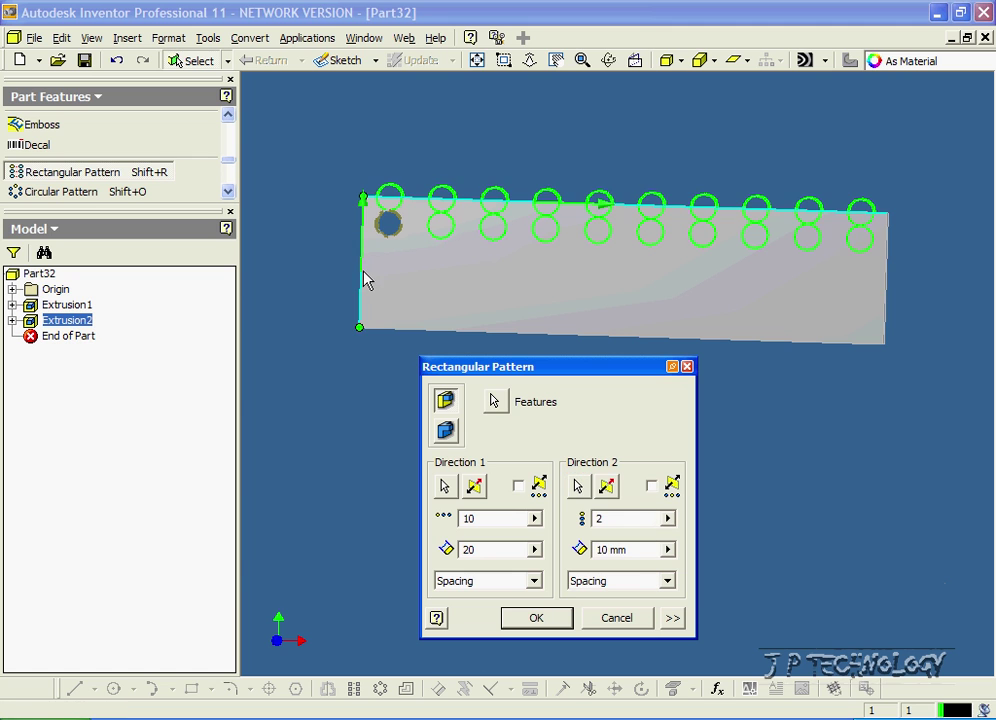
pyautogui.click(608, 486)
pyautogui.click(620, 518)
pyautogui.press('BackSpace')
pyautogui.write('3')
pyautogui.click(625, 550)
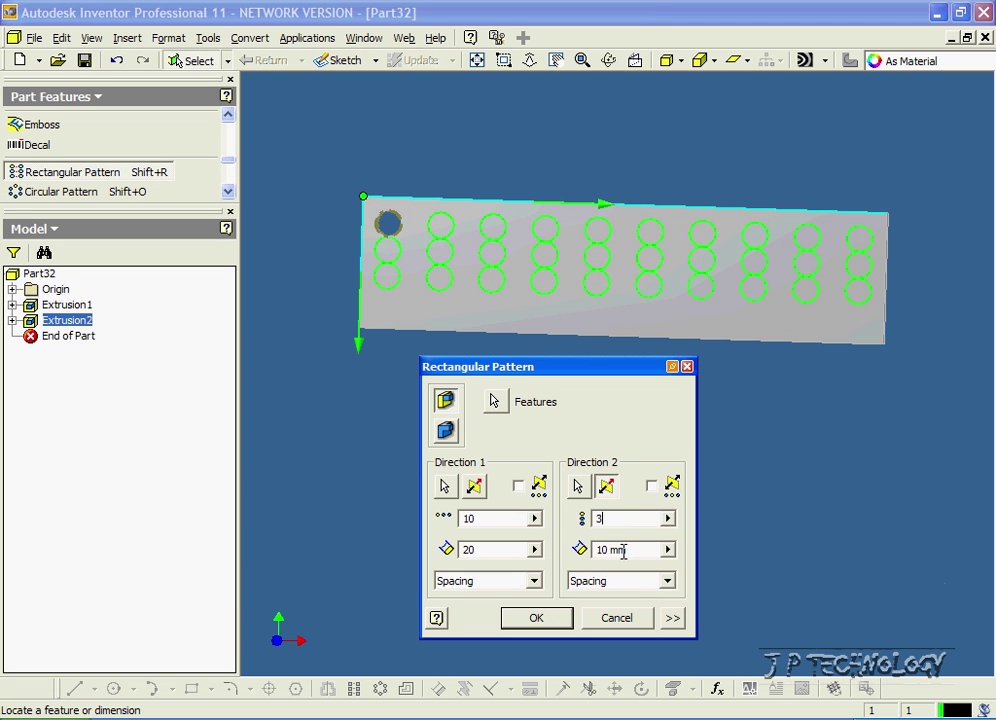
pyautogui.doubleClick(584, 551)
pyautogui.write('15')
pyautogui.click(542, 621)
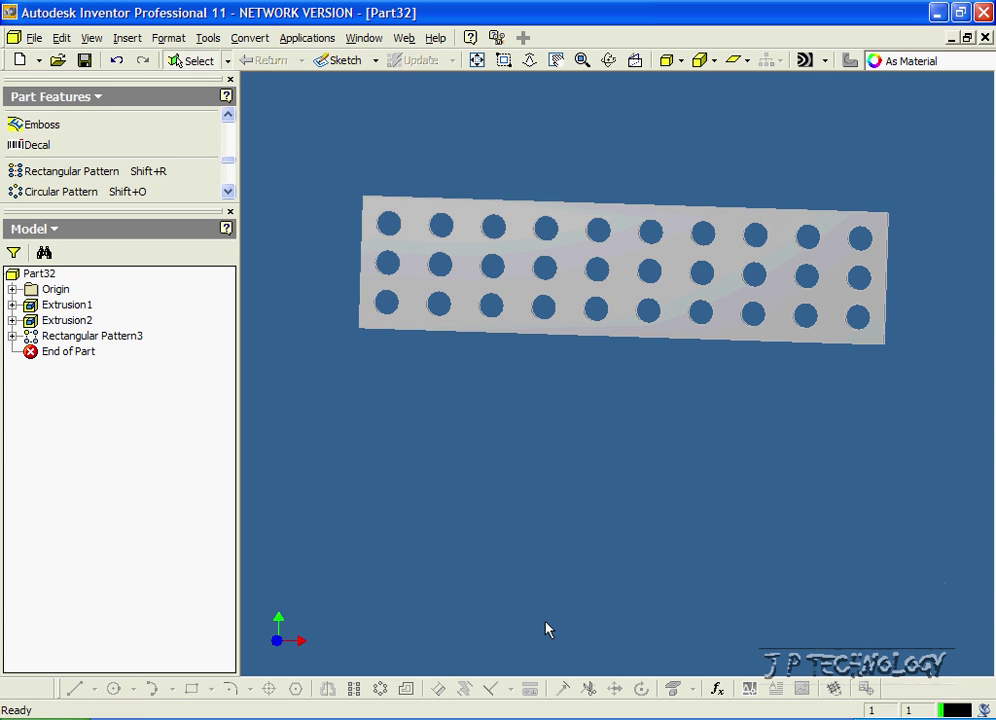
# Edit Extrusion2 and switch its operation from Cut to Join, turning the holes into studs.
pyautogui.click(608, 60)
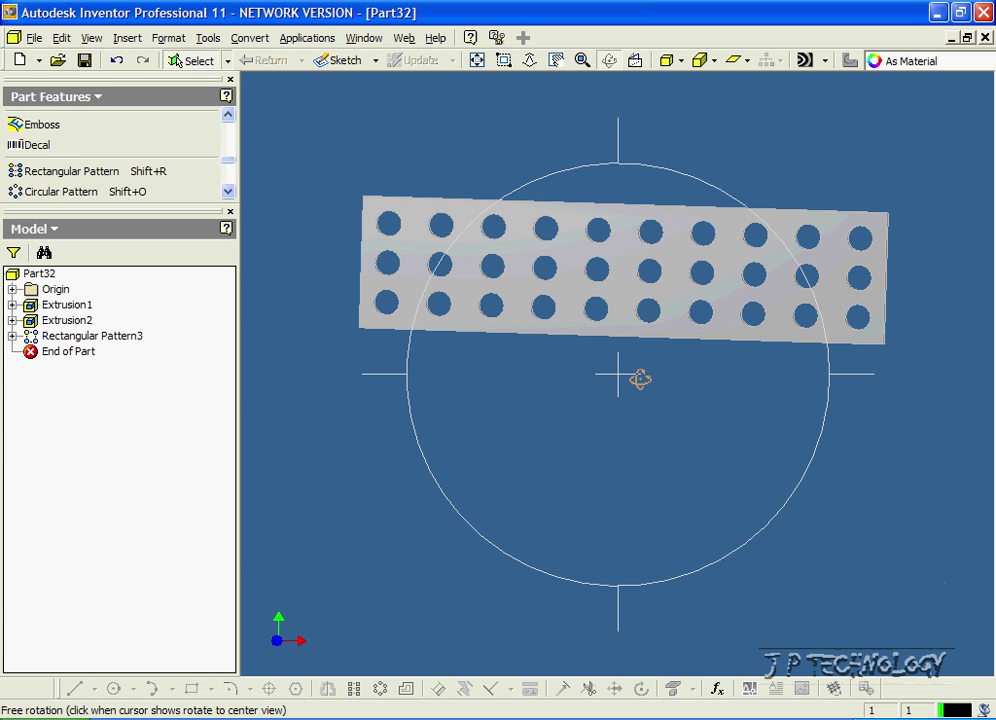
pyautogui.moveTo(633, 380); pyautogui.dragTo(572, 381)
pyautogui.click(609, 60)
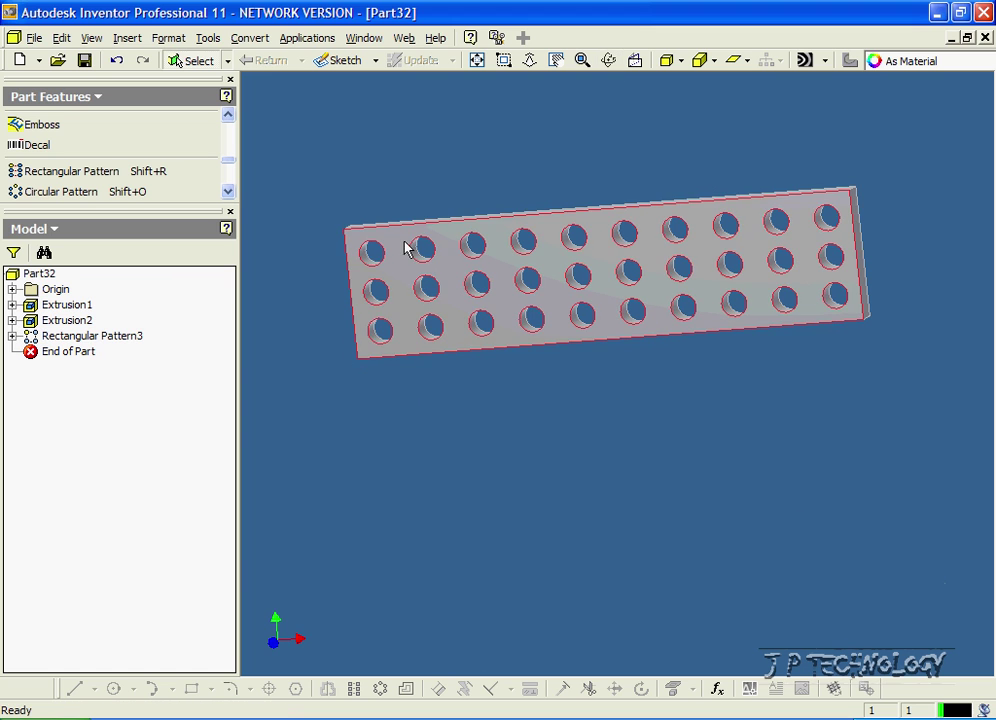
pyautogui.rightClick(55, 326)
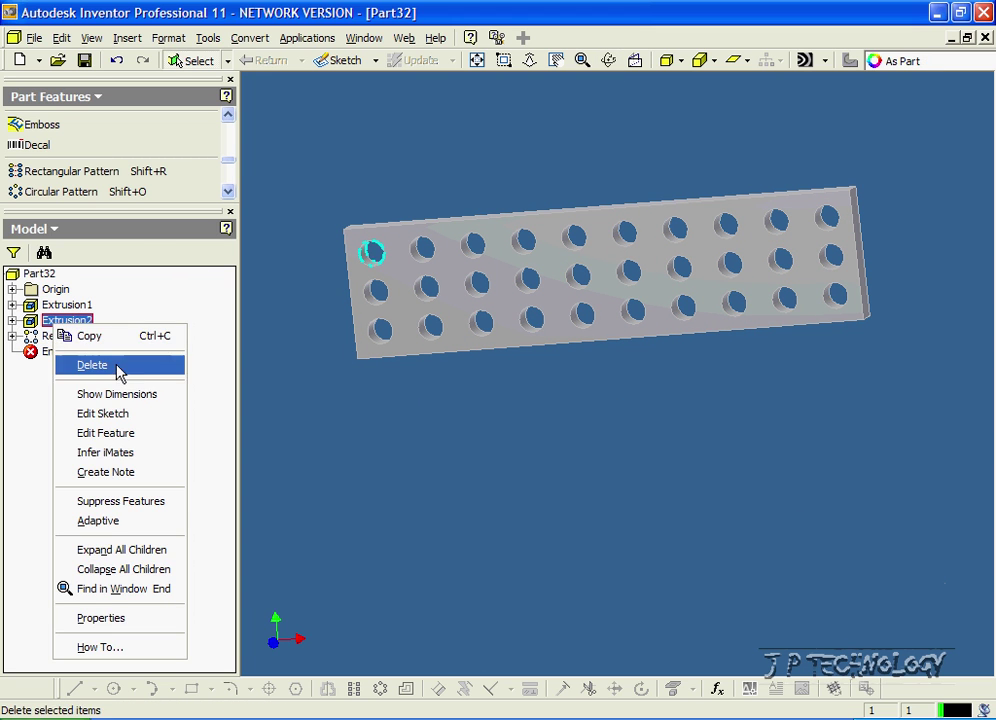
pyautogui.click(125, 436)
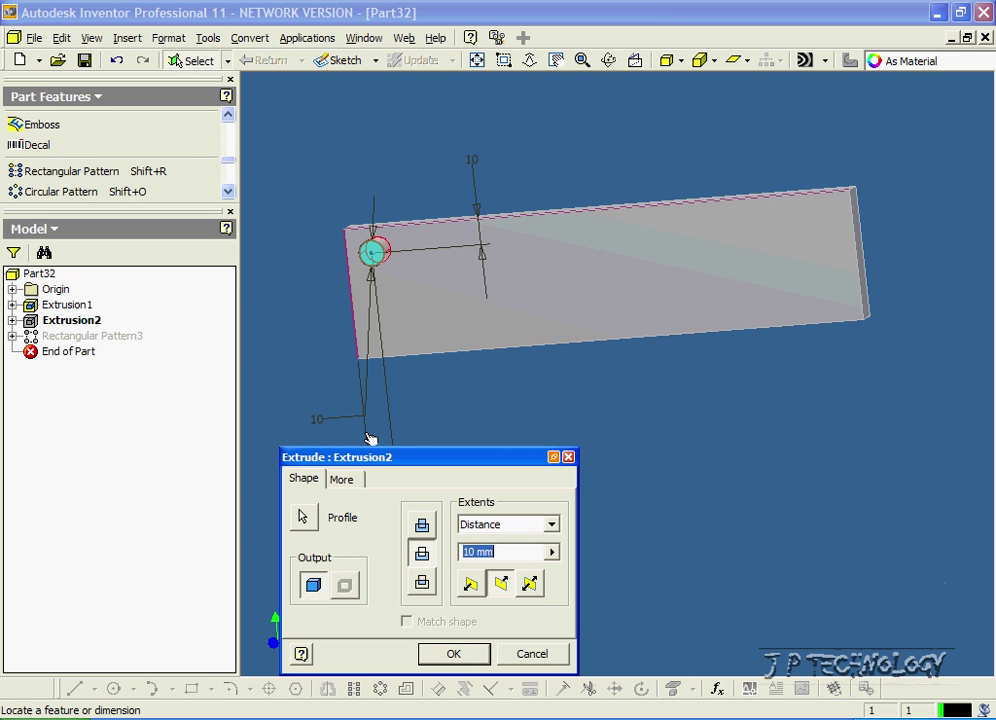
pyautogui.click(423, 528)
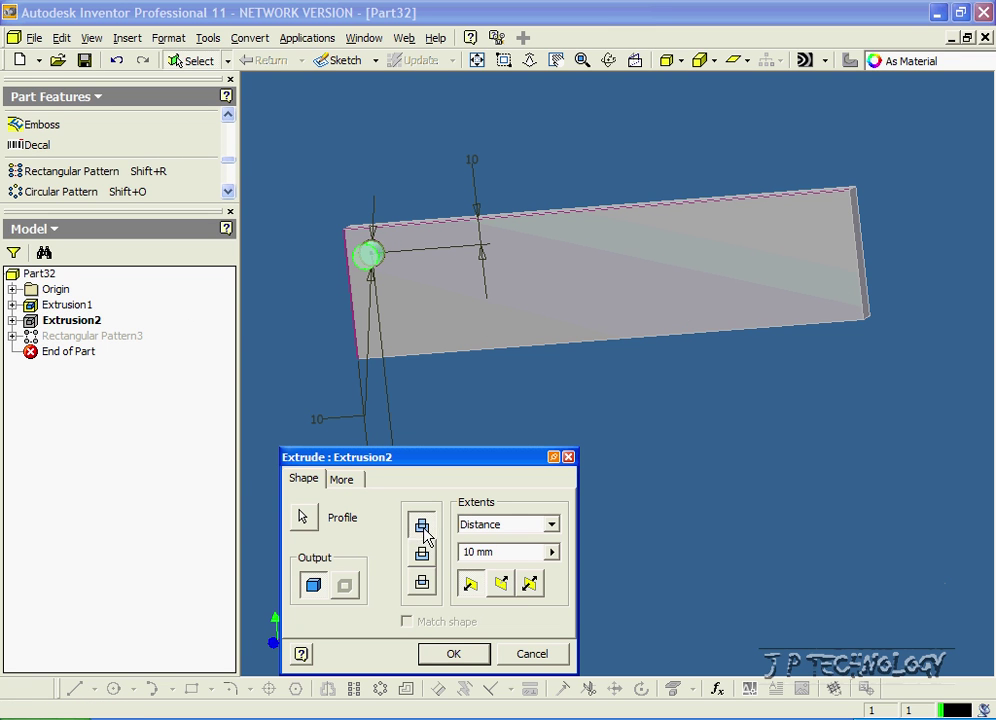
pyautogui.click(447, 658)
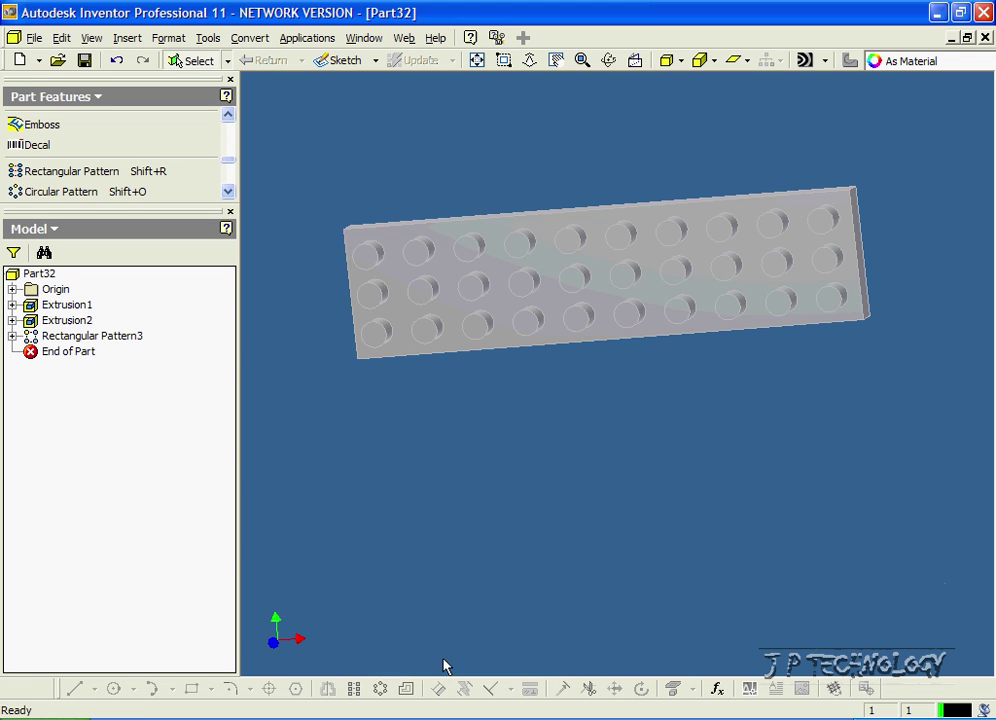
pyautogui.click(609, 60)
# Edit Extrusion2's Sketch2 to draw a small two-point square near the plate's upper-left corner, then update.
pyautogui.moveTo(601, 351); pyautogui.dragTo(578, 300)
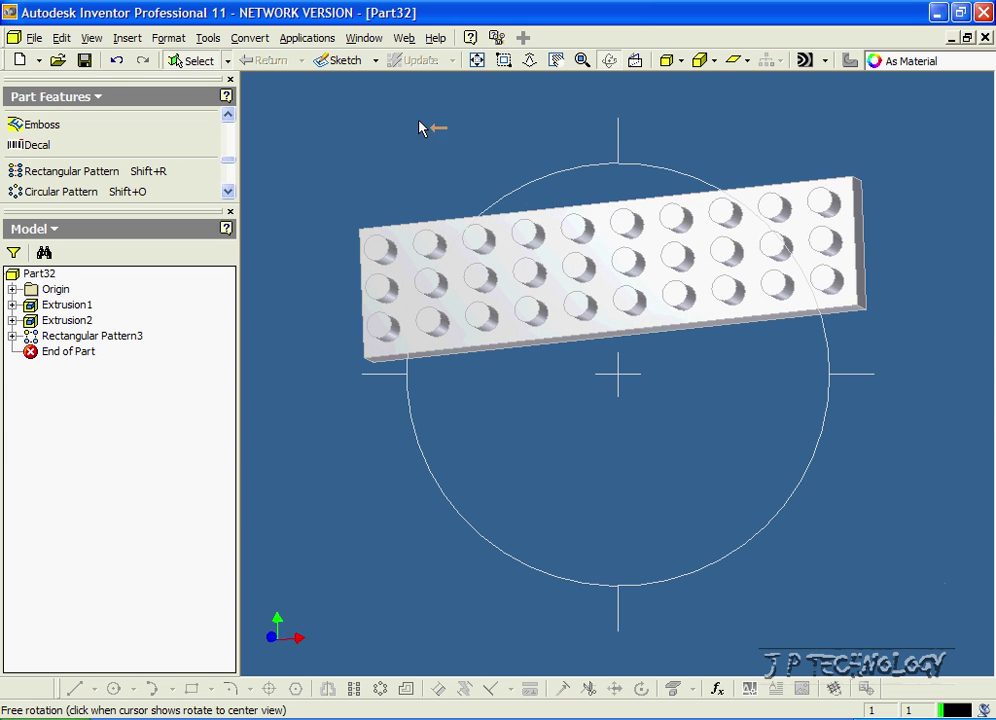
pyautogui.click(608, 60)
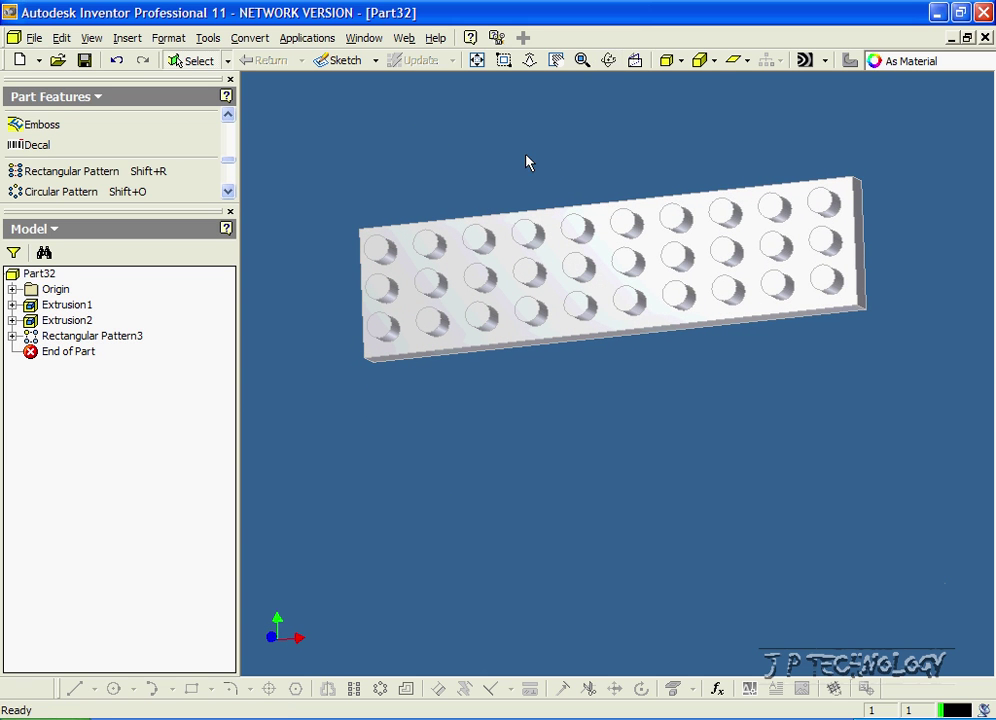
pyautogui.click(12, 320)
pyautogui.rightClick(75, 338)
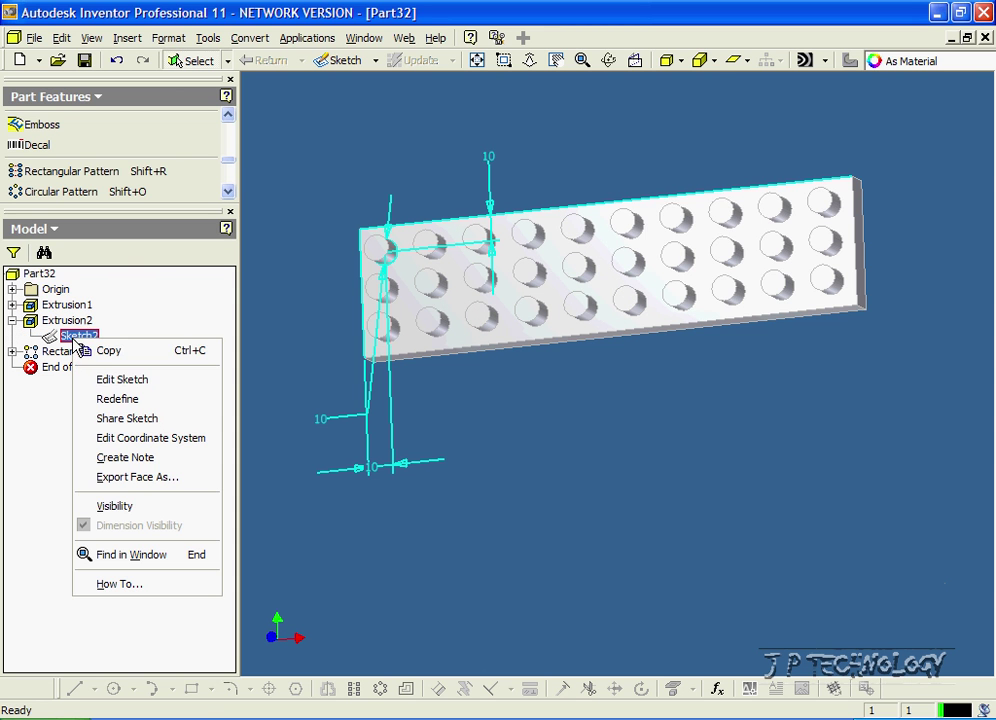
pyautogui.click(121, 380)
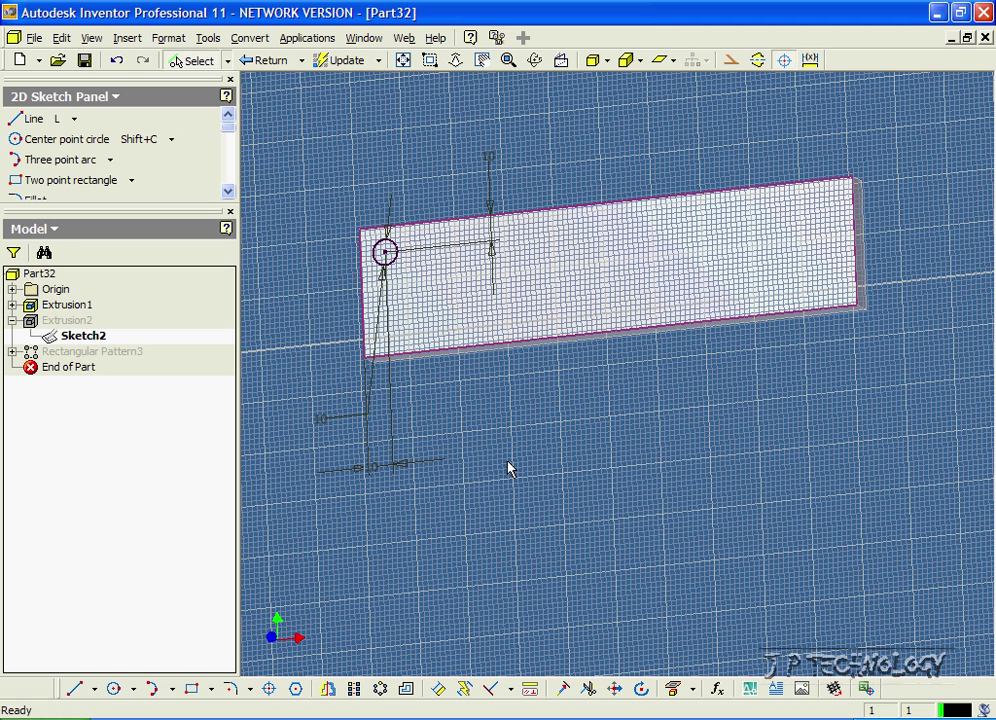
pyautogui.click(78, 184)
pyautogui.click(372, 239)
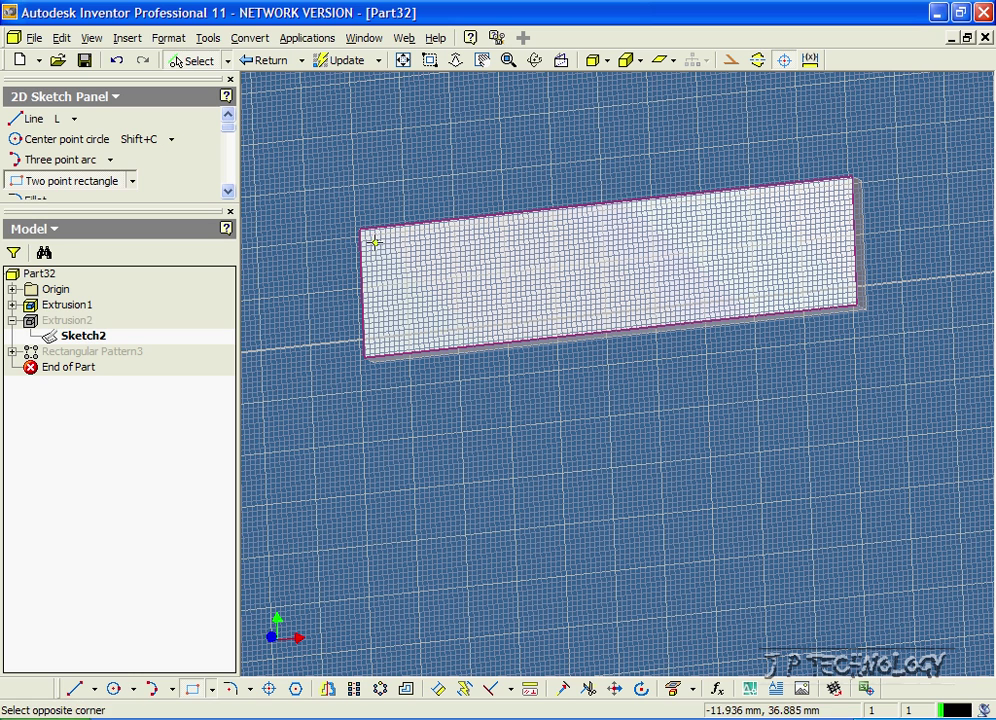
pyautogui.click(388, 252)
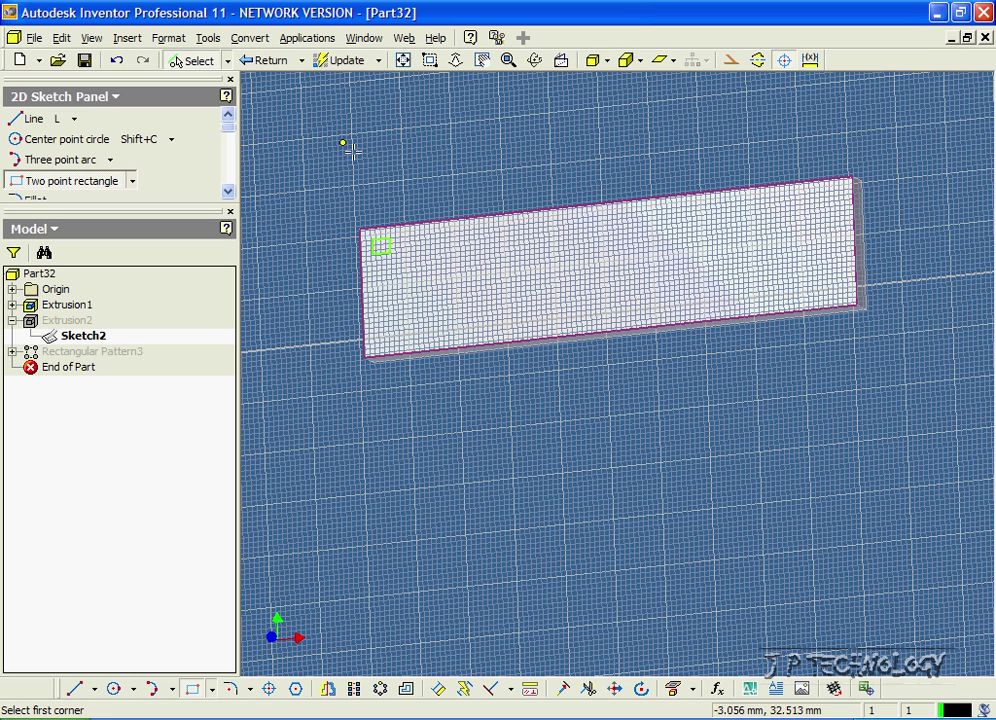
pyautogui.click(349, 64)
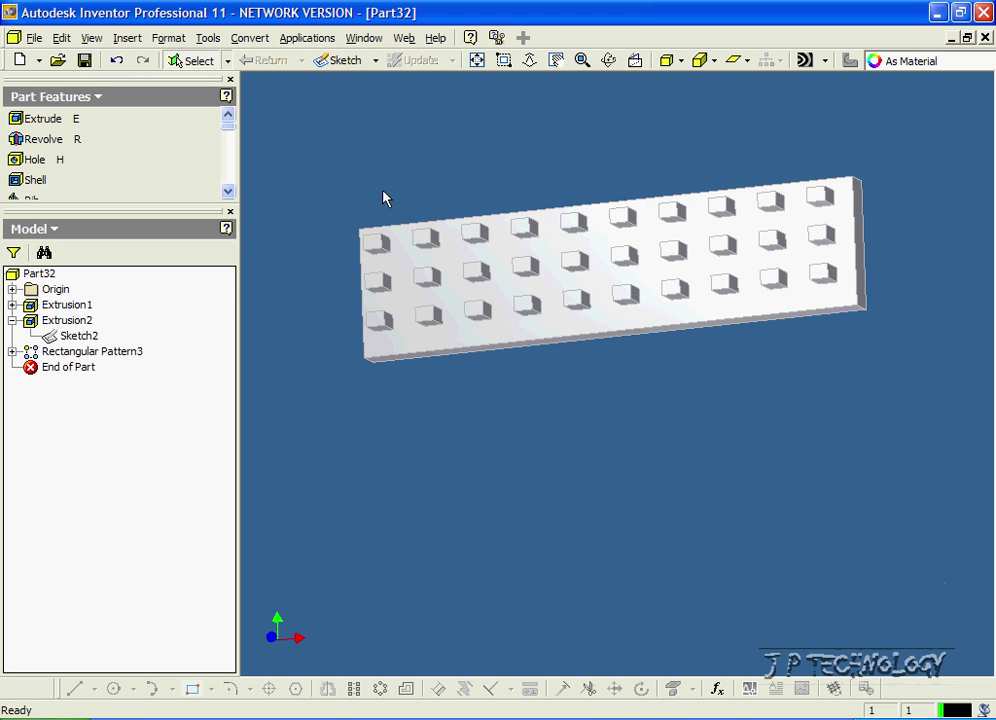
# Delete Rectangular Pattern3 from the Model browser.
pyautogui.rightClick(93, 359)
pyautogui.click(148, 366)
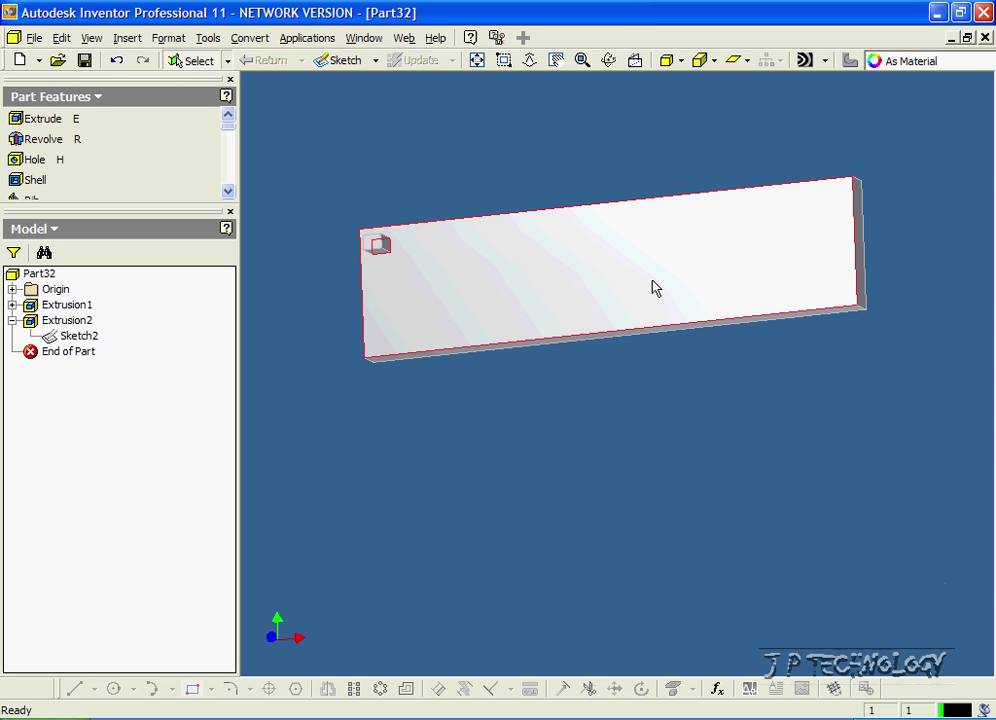
# Sketch a line on the plate's top face from its upper-left to lower-right corner.
pyautogui.click(542, 260)
pyautogui.click(347, 62)
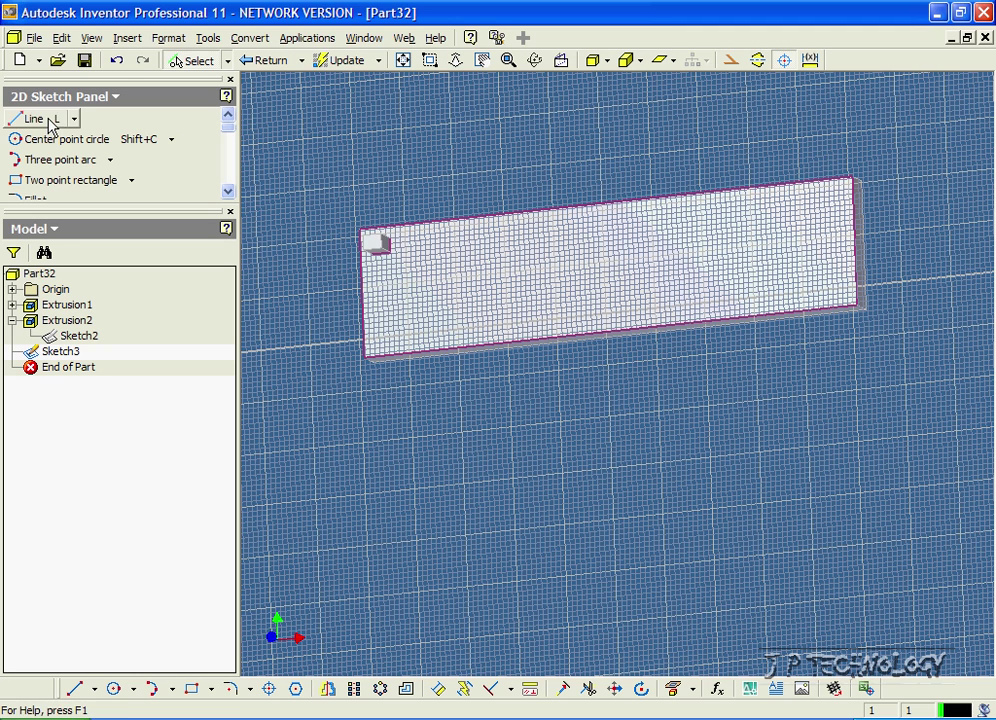
pyautogui.click(38, 120)
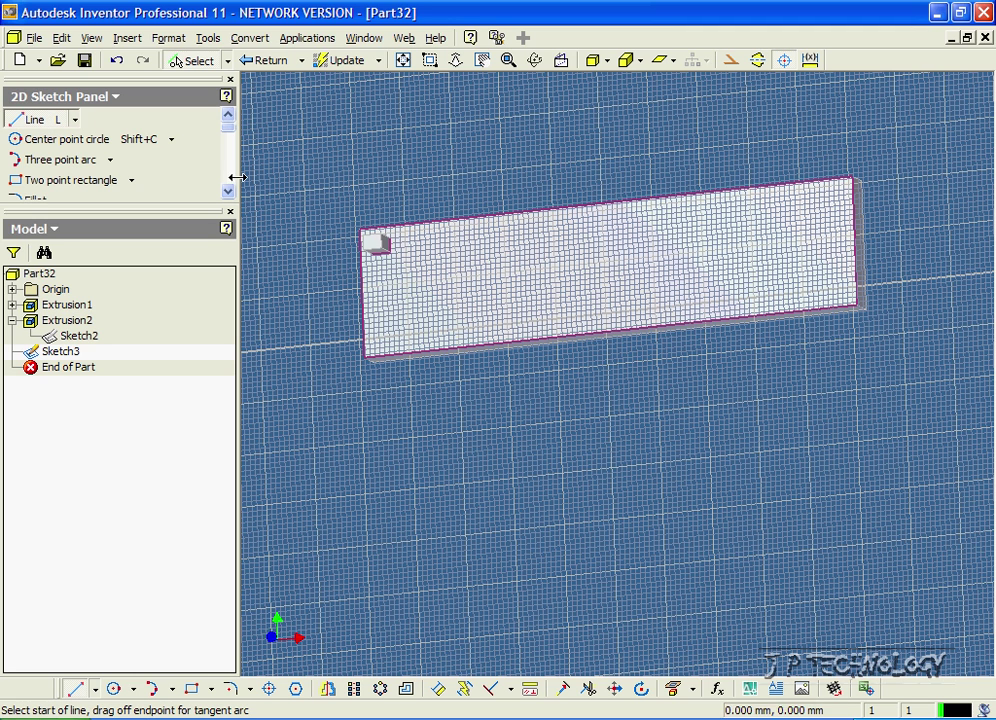
pyautogui.click(359, 230)
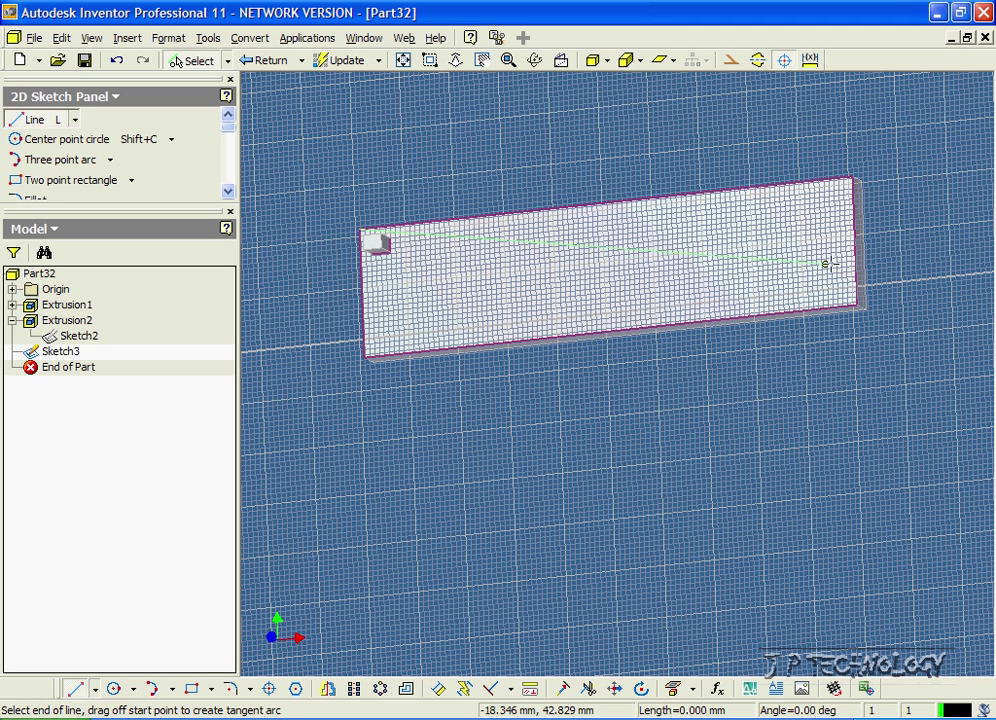
pyautogui.click(857, 303)
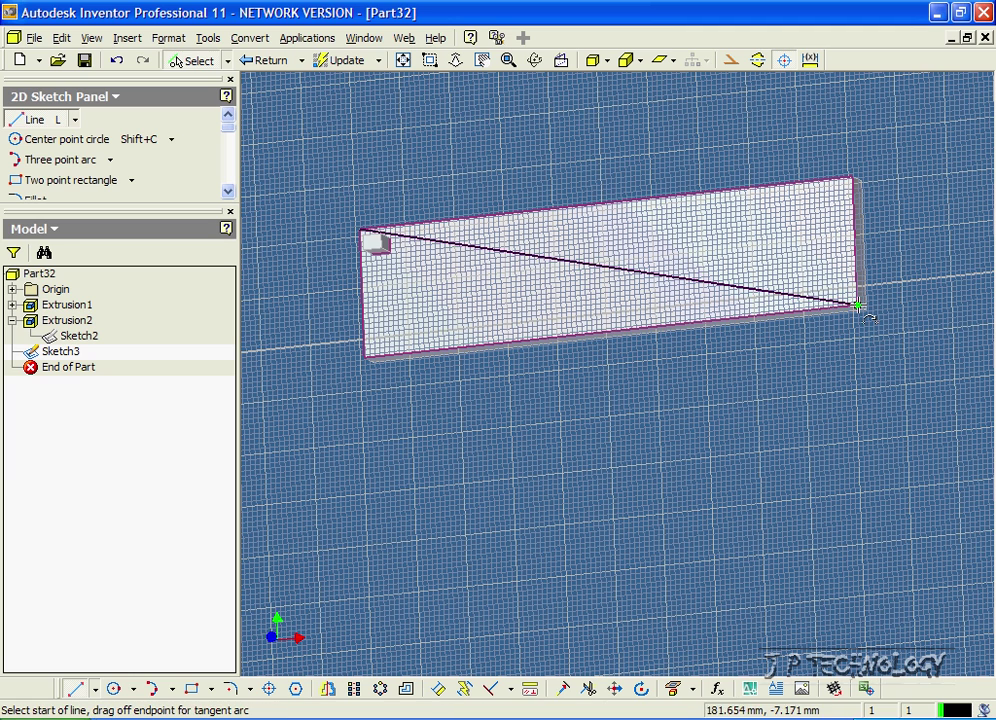
pyautogui.click(262, 70)
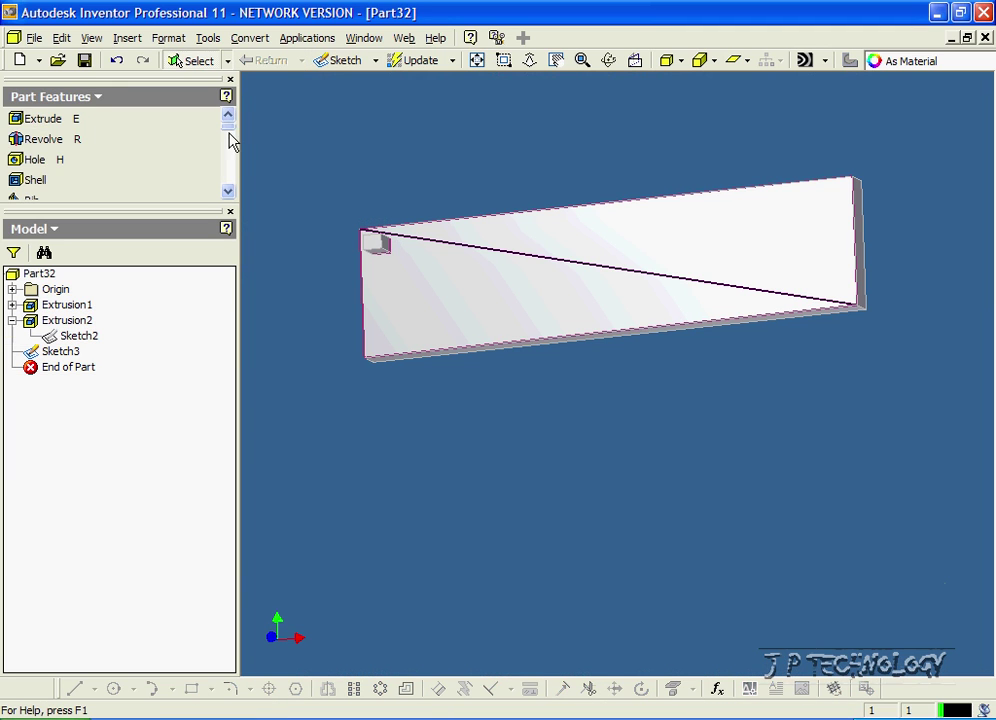
pyautogui.moveTo(231, 138); pyautogui.dragTo(231, 169)
# Rectangular-pattern Extrusion2 with 15 copies along the diagonal line as the direction.
pyautogui.click(153, 174)
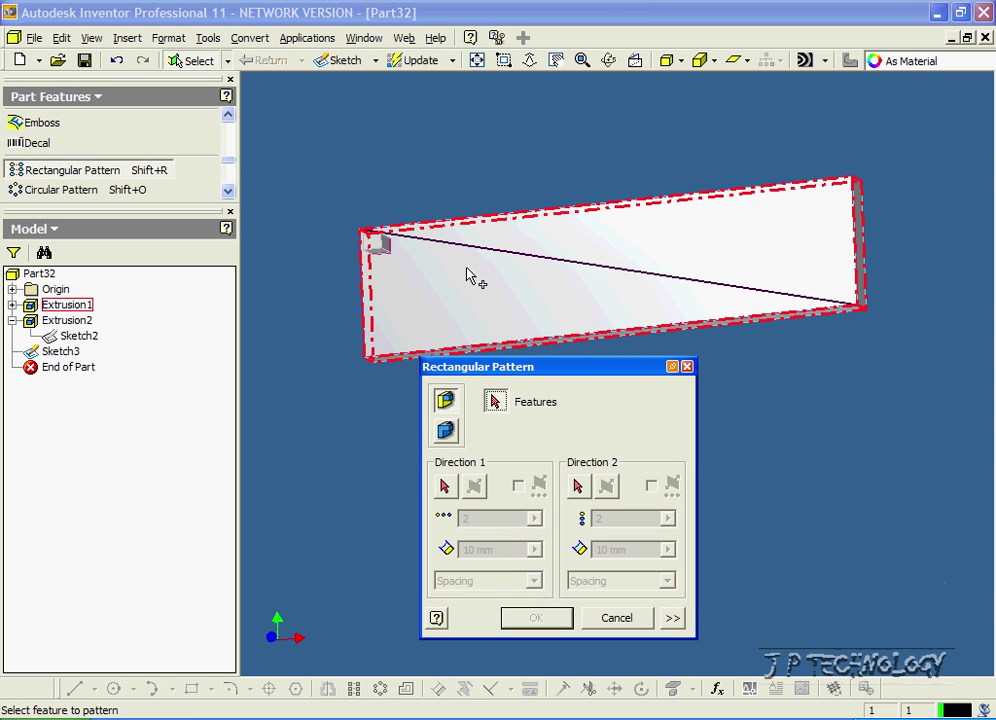
pyautogui.click(68, 320)
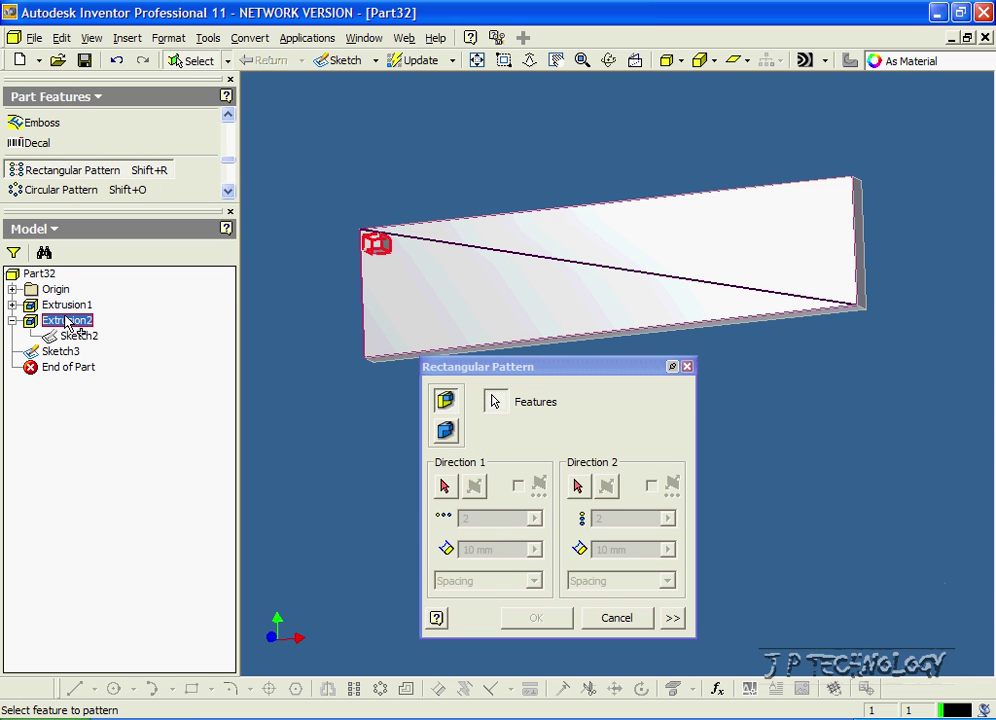
pyautogui.click(445, 487)
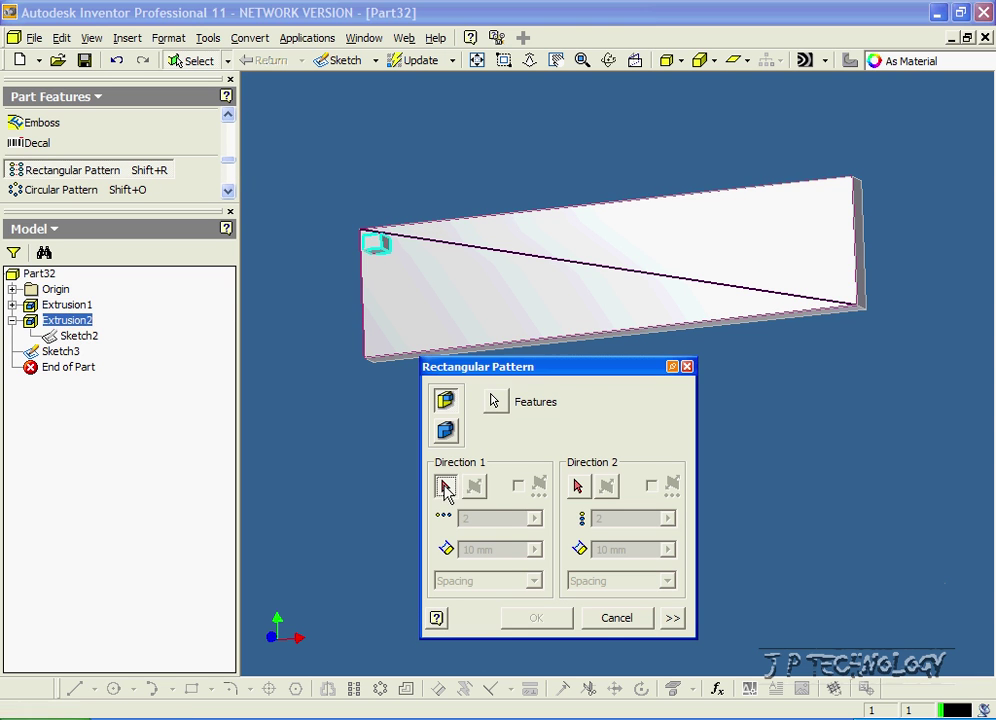
pyautogui.click(524, 258)
pyautogui.doubleClick(494, 517)
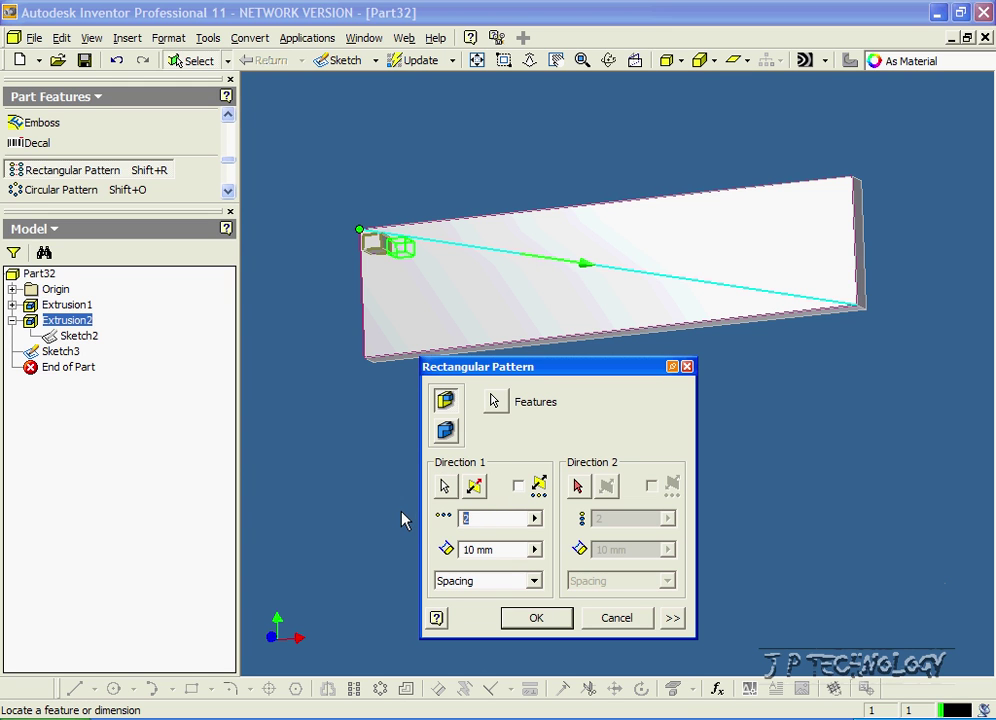
pyautogui.write('15')
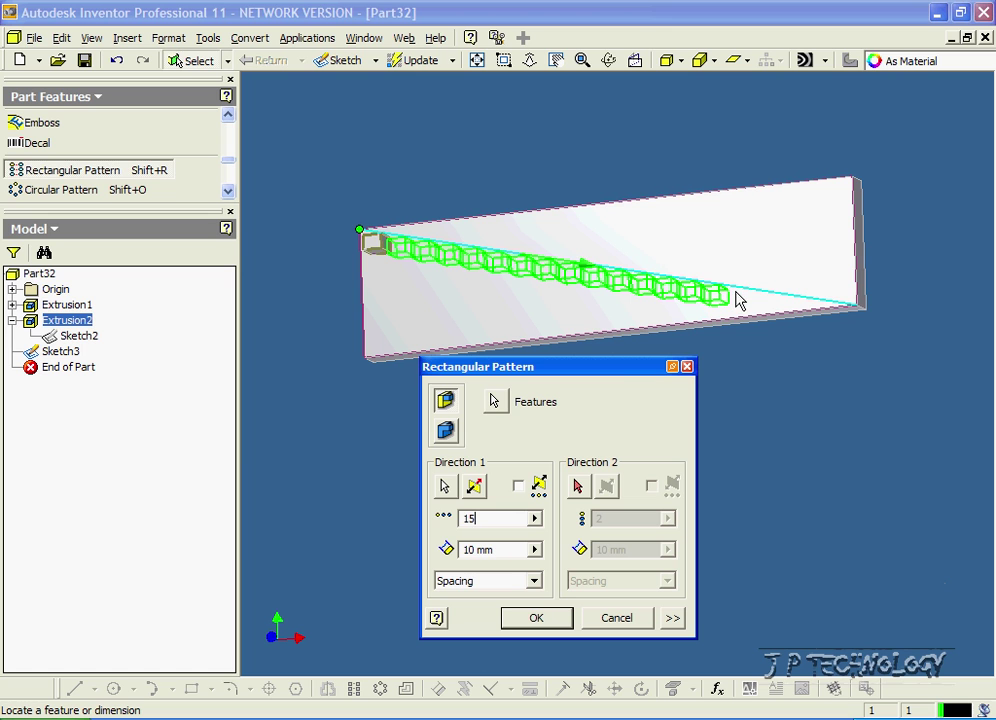
pyautogui.click(535, 624)
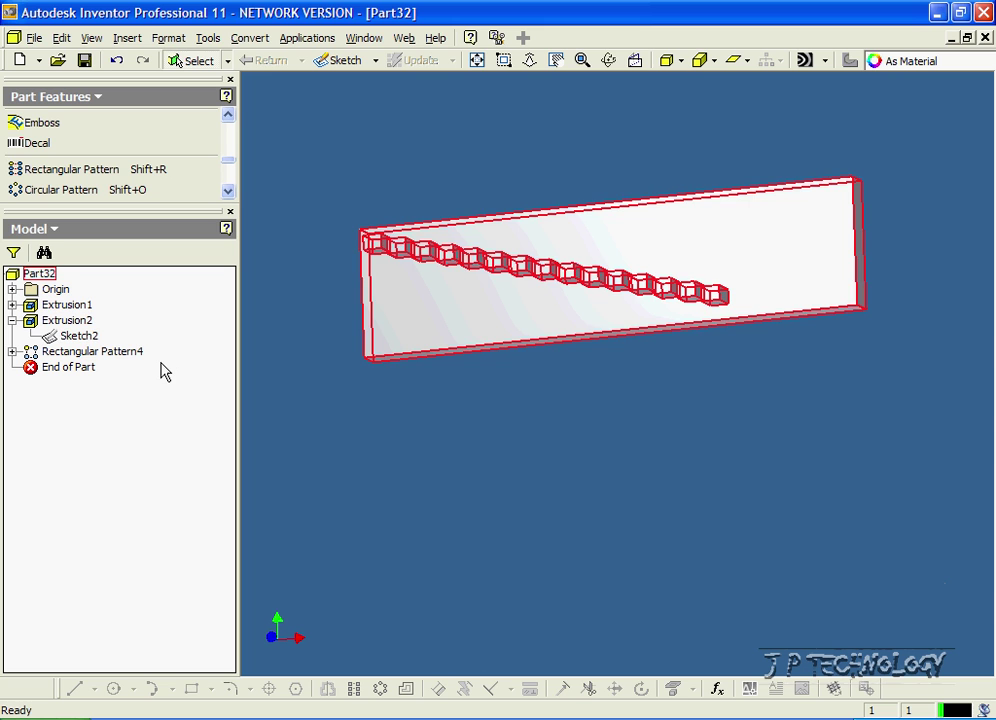
# Edit Sketch3 to draw a line along the plate's top edge, top-left to top-right corner, then update.
pyautogui.click(13, 352)
pyautogui.rightClick(67, 370)
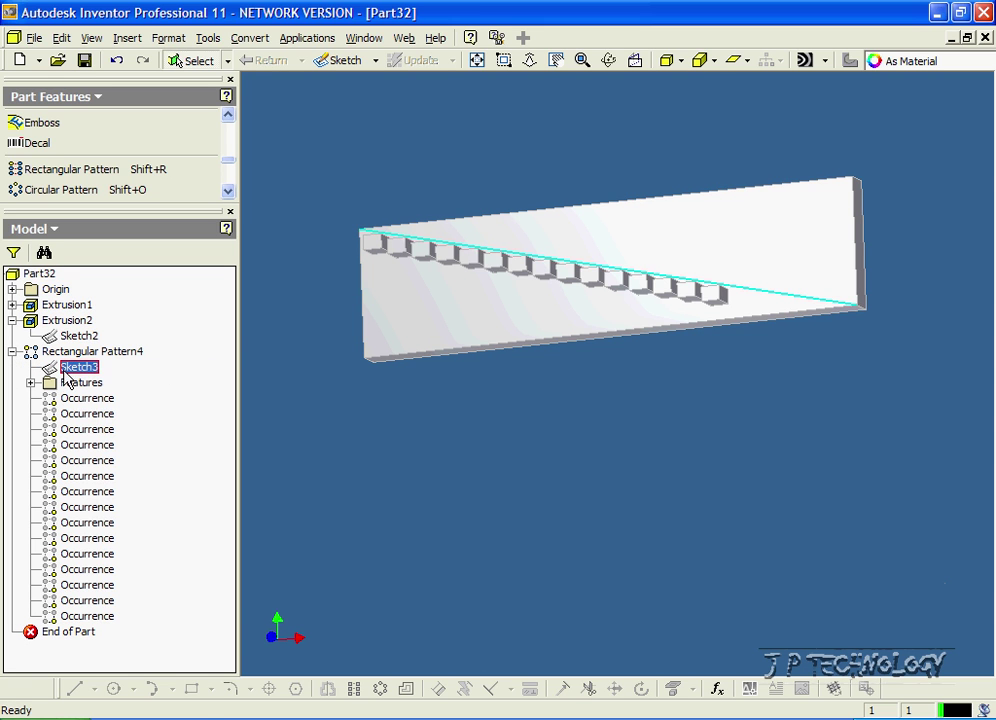
pyautogui.click(105, 410)
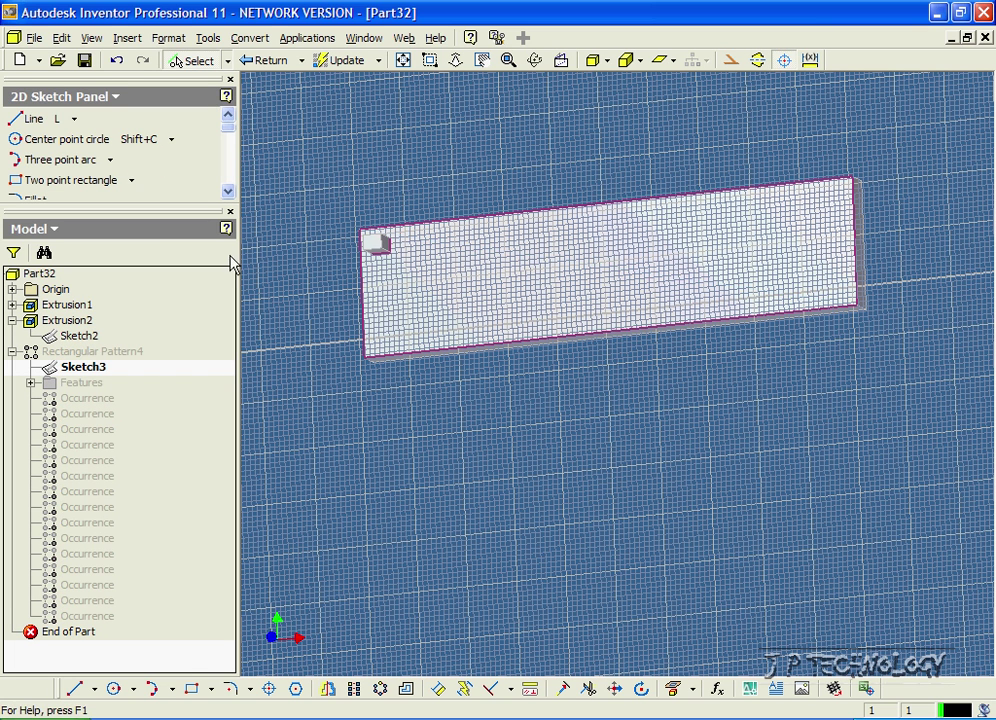
pyautogui.click(38, 118)
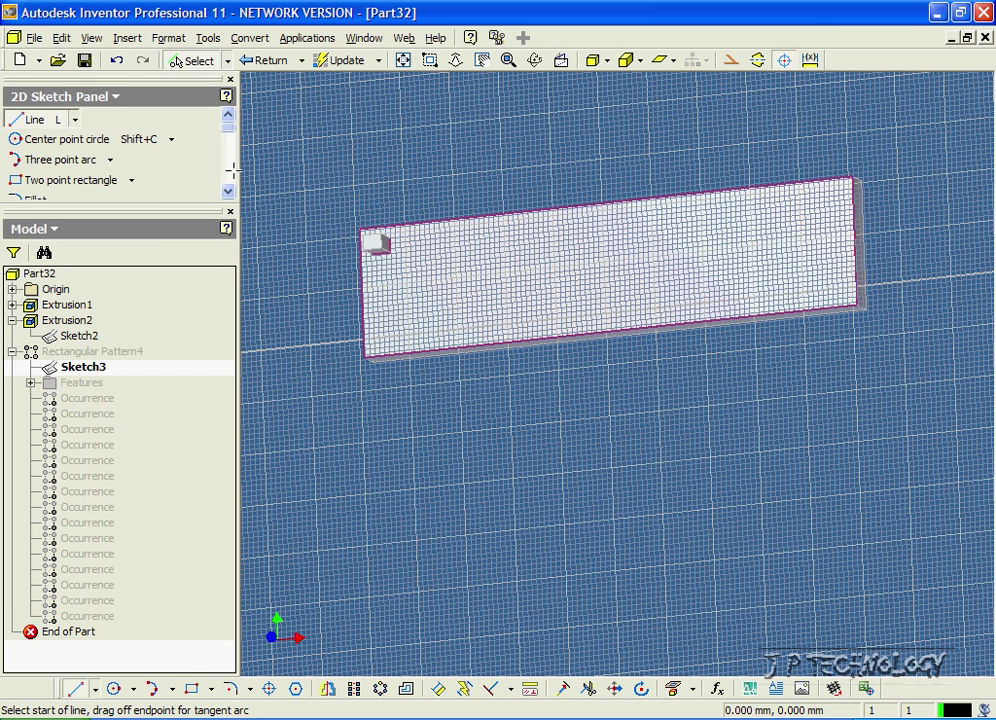
pyautogui.click(360, 226)
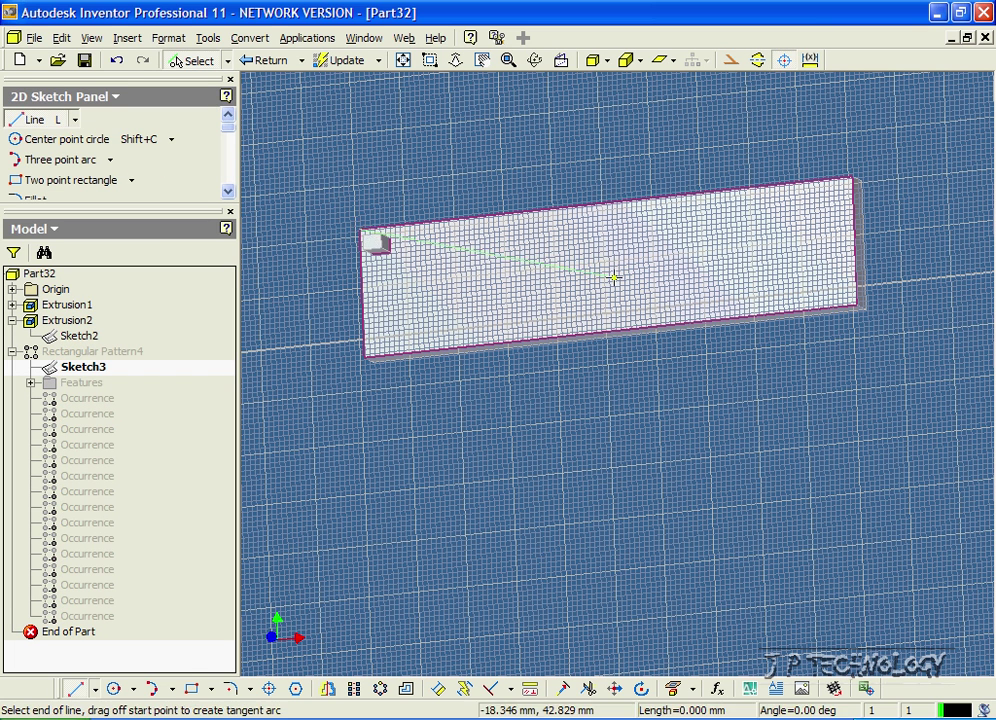
pyautogui.click(853, 200)
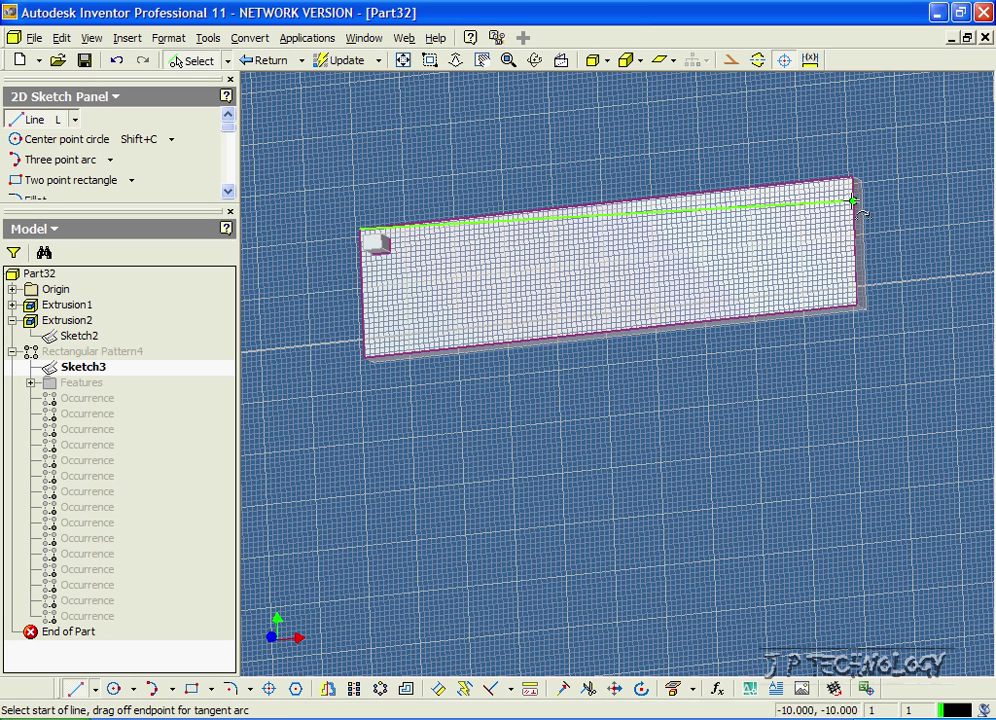
pyautogui.click(346, 63)
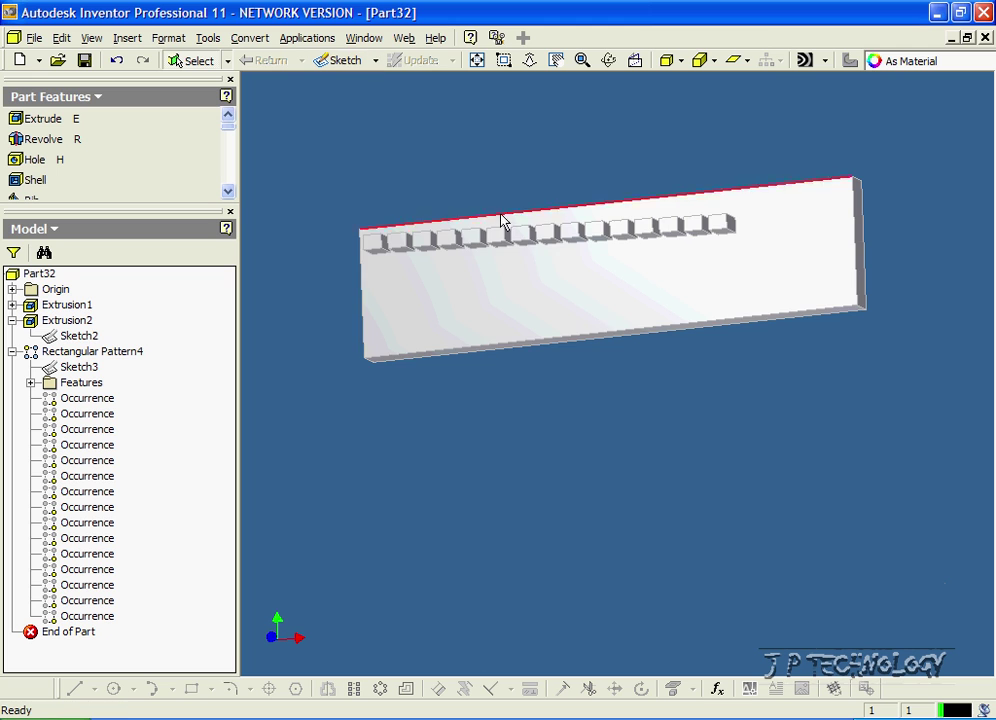